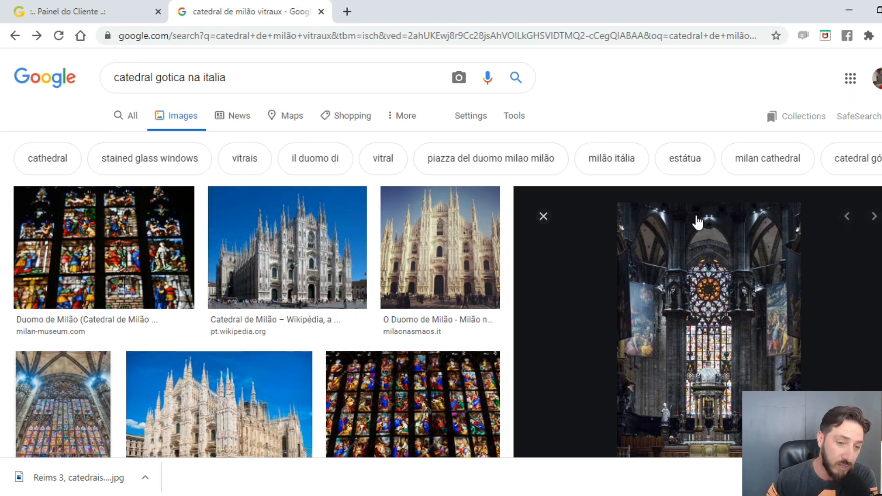
# - Find the round blue stained-glass rose window picture among the Milan cathedral image results and open its preview
pyautogui.scroll(-3, 249, 271)
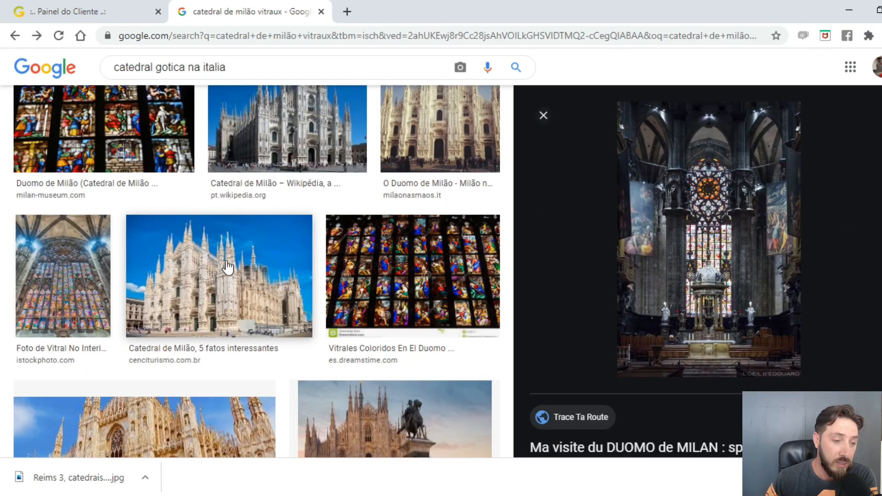
pyautogui.scroll(-3, 228, 269)
pyautogui.scroll(-5, 228, 269)
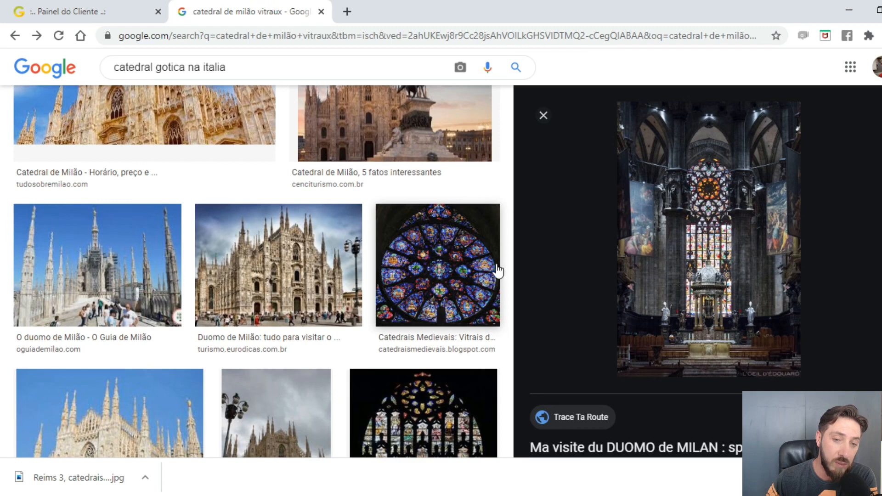
pyautogui.click(422, 267)
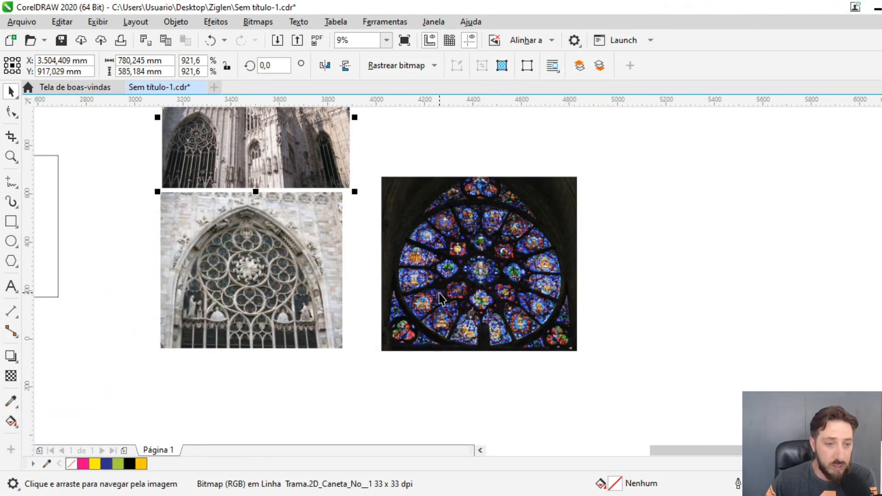
# - Draw a rectangle about 649 × 301 mm over the lower half of the gothic stone window photo and fill it yellow
pyautogui.scroll(-2, 363, 264)
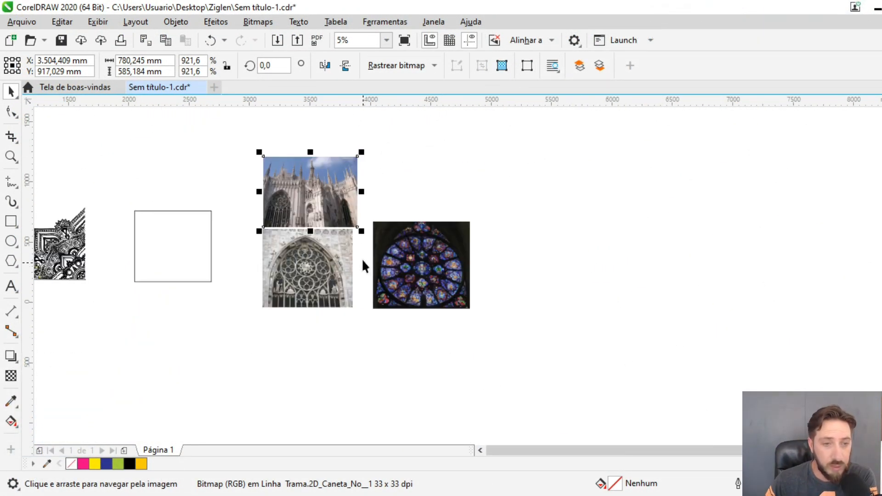
pyautogui.moveTo(362, 258); pyautogui.dragTo(407, 285)
pyautogui.scroll(2, 389, 328)
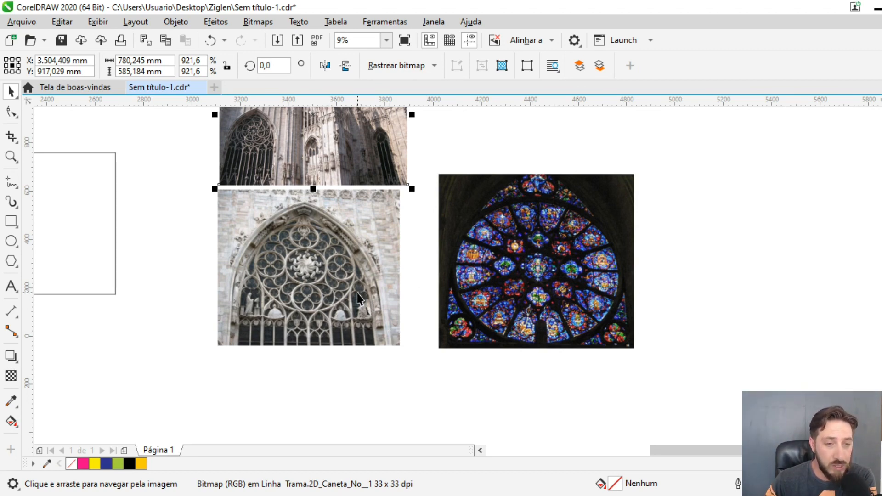
pyautogui.scroll(3, 357, 293)
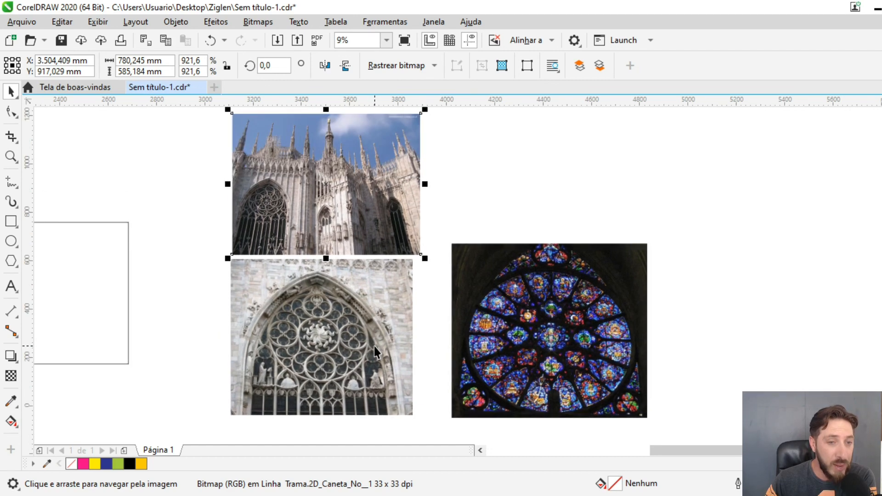
pyautogui.scroll(-5, 364, 346)
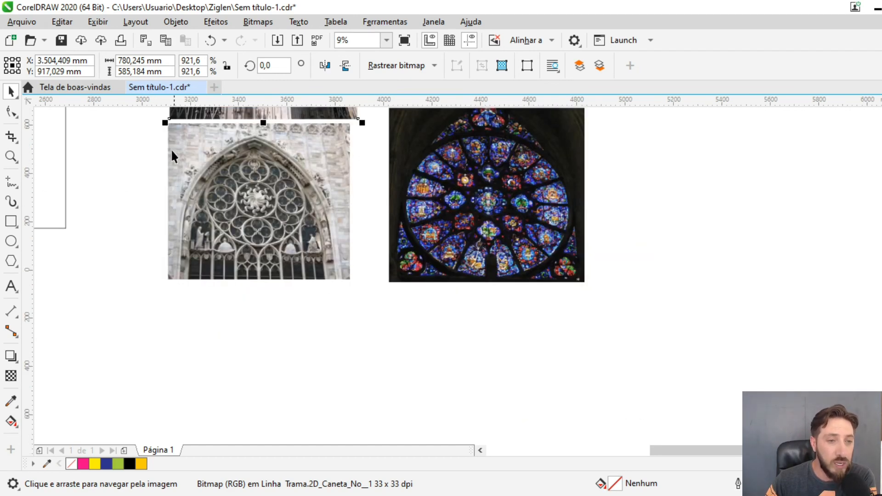
pyautogui.scroll(1, 255, 183)
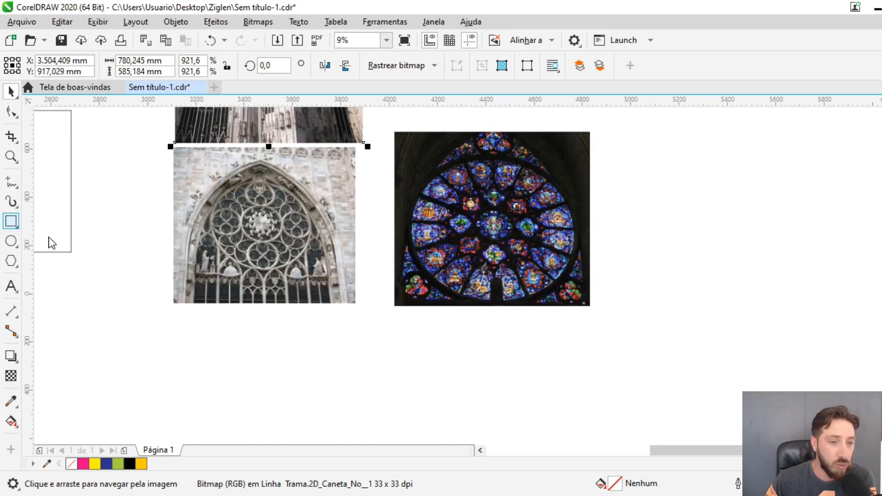
pyautogui.scroll(2, 214, 239)
pyautogui.moveTo(164, 212); pyautogui.dragTo(477, 357)
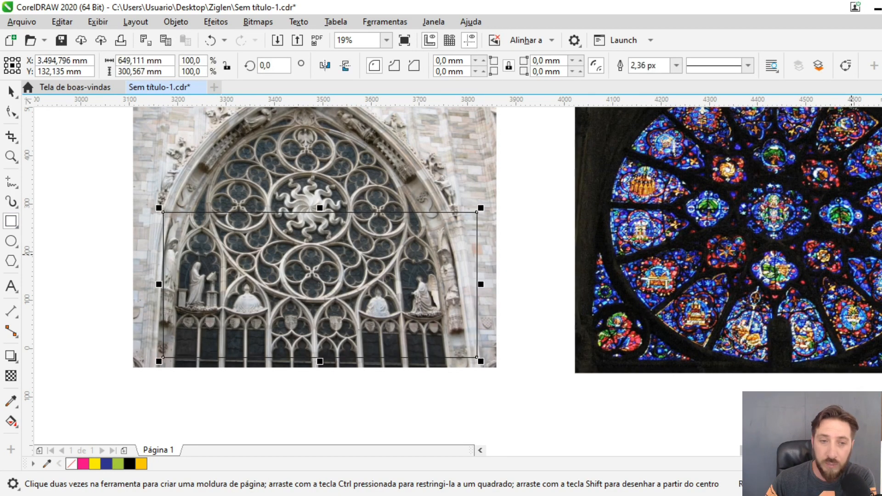
pyautogui.click(95, 464)
pyautogui.scroll(2, 300, 171)
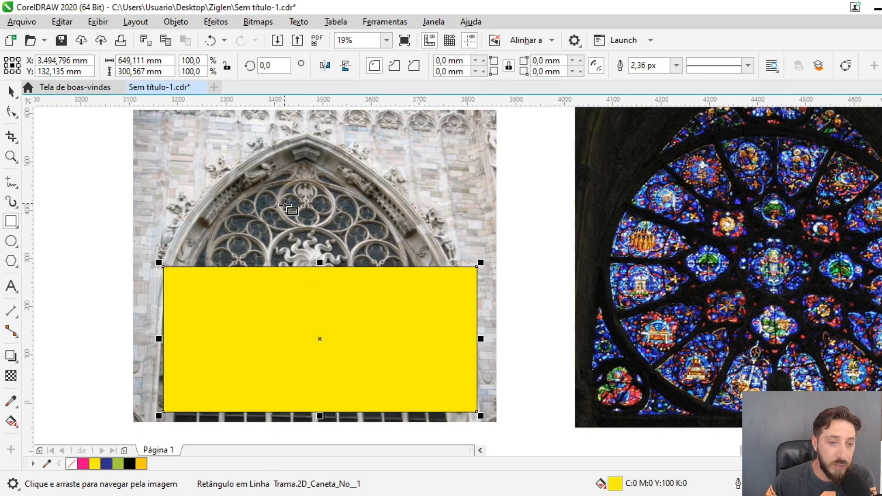
# - Move the yellow rectangle off the gothic window photo into the empty space below it
pyautogui.scroll(-2, 300, 193)
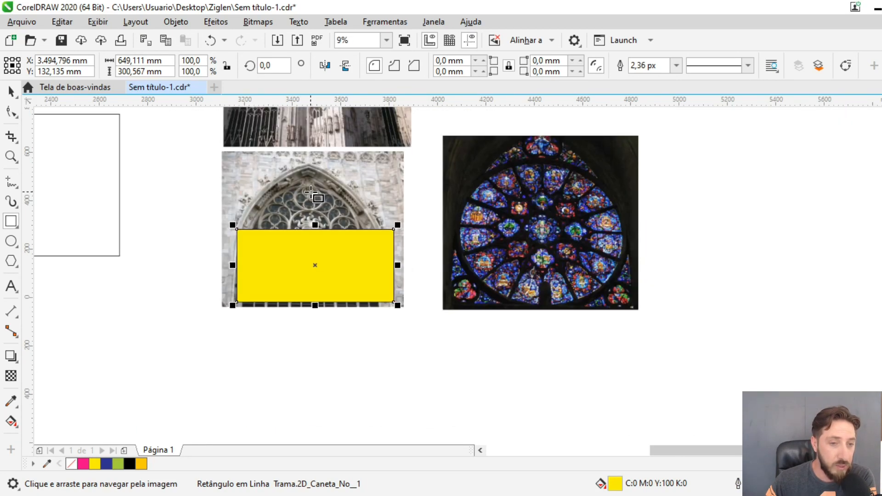
pyautogui.press('space')
pyautogui.click(240, 290)
pyautogui.click(292, 274)
pyautogui.moveTo(291, 264); pyautogui.dragTo(312, 389)
# - Draw a rectangle about 255 × 388 mm over the left half of the gothic window's tracery, starting from its vertical centre line
pyautogui.scroll(2, 309, 243)
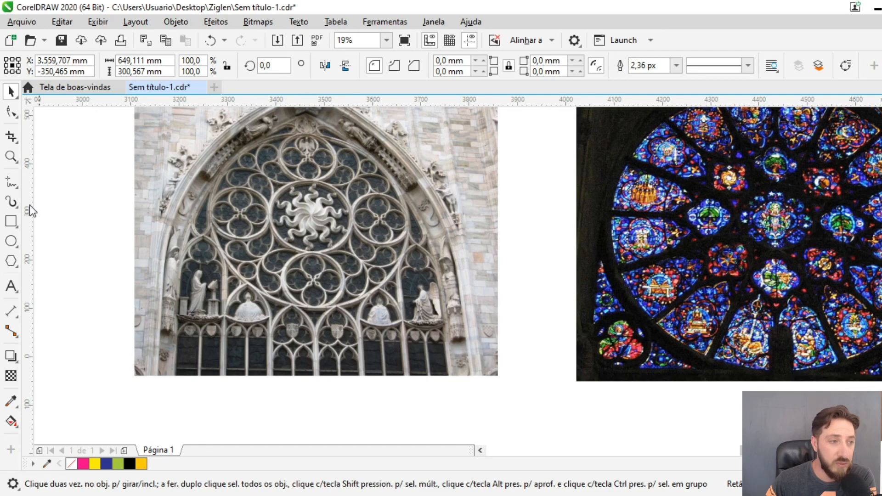
pyautogui.click(11, 221)
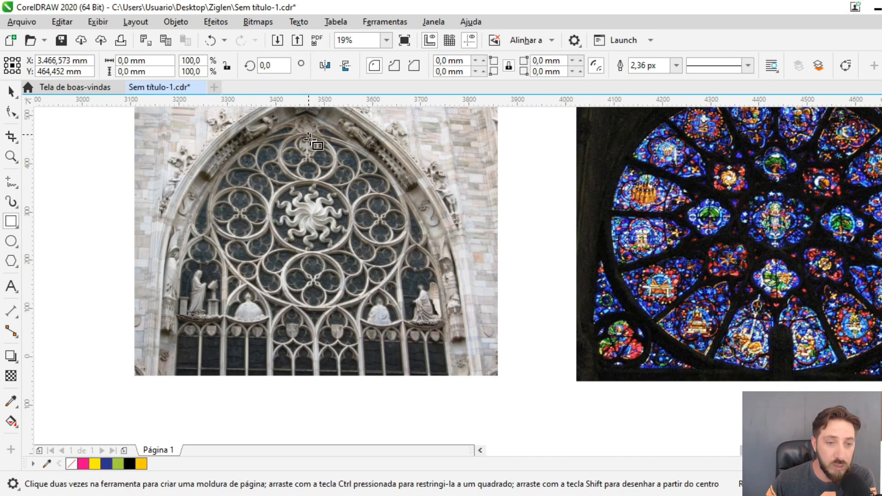
pyautogui.moveTo(310, 136); pyautogui.dragTo(185, 321)
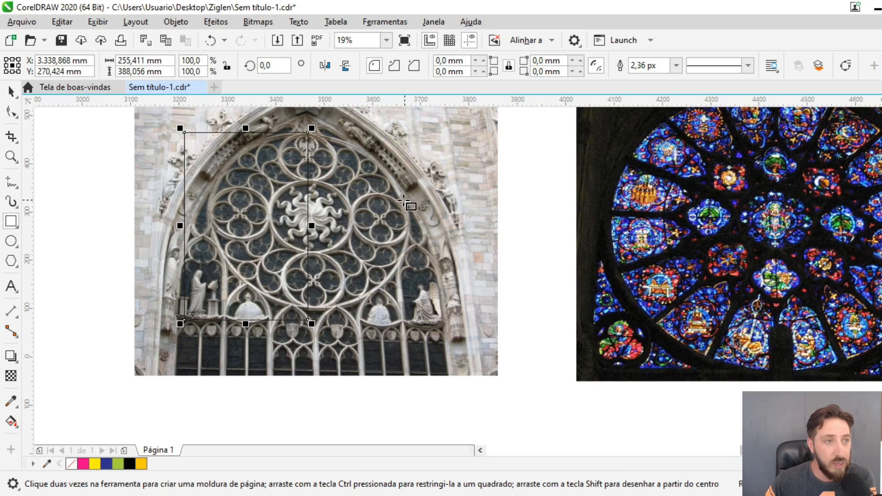
# - Draw a rectangle about 373 × 626 mm over the left half of the round stained-glass window picture
pyautogui.scroll(-2, 276, 206)
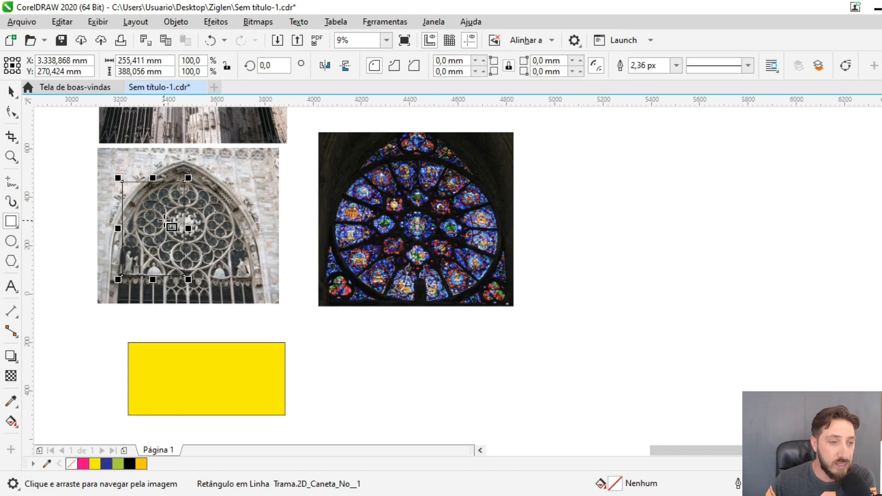
pyautogui.scroll(2, 165, 222)
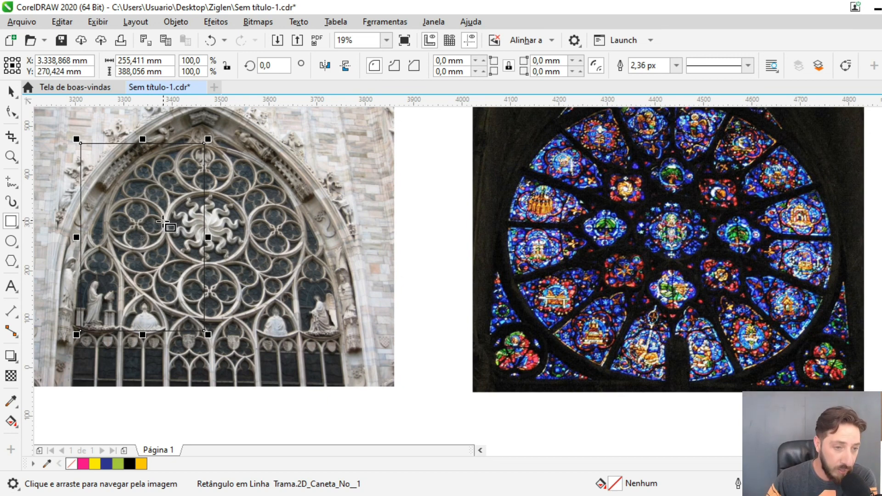
pyautogui.scroll(-2, 167, 223)
pyautogui.moveTo(522, 291); pyautogui.dragTo(437, 267)
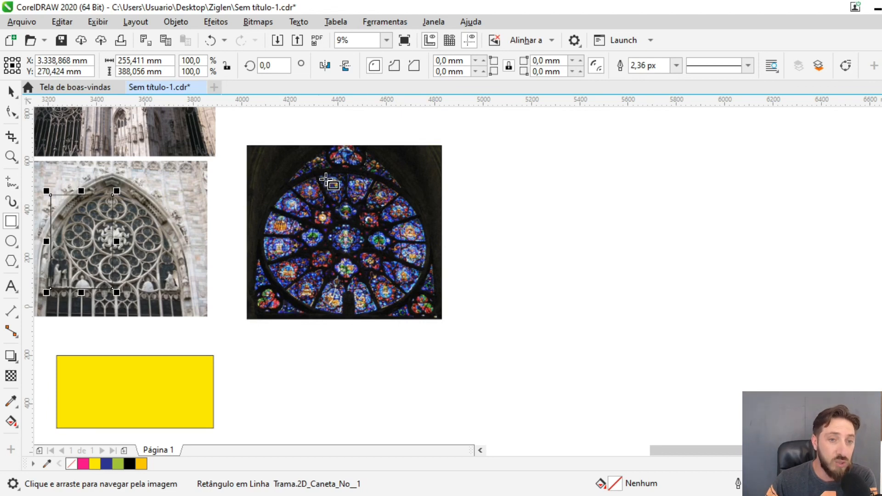
pyautogui.moveTo(345, 168); pyautogui.dragTo(251, 322)
# - Draw a rectangle about 1281 × 613 mm over the lower half of the full mandala, starting from its leftmost tip
pyautogui.scroll(-4, 367, 269)
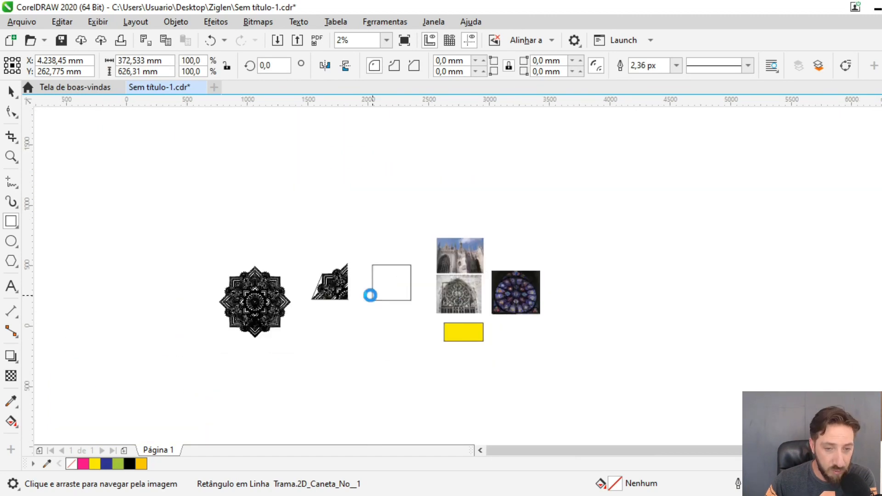
pyautogui.scroll(2, 369, 293)
pyautogui.click(11, 91)
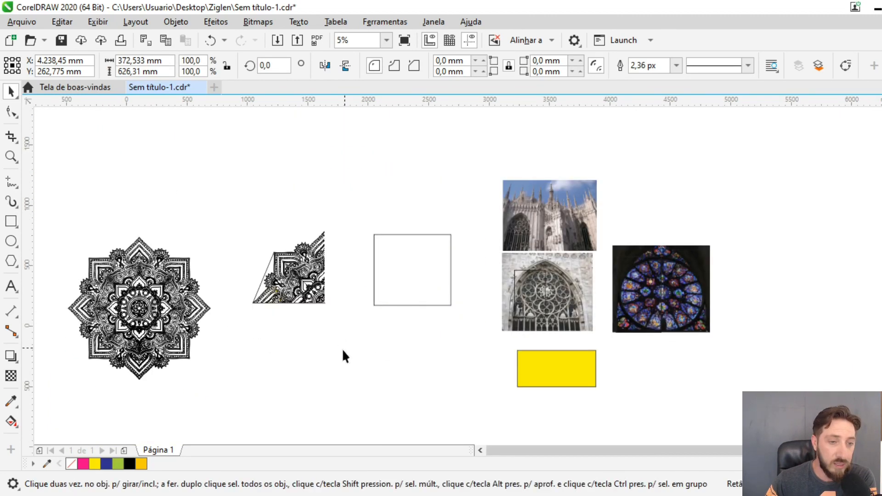
pyautogui.moveTo(343, 356); pyautogui.dragTo(460, 287)
pyautogui.scroll(4, 326, 230)
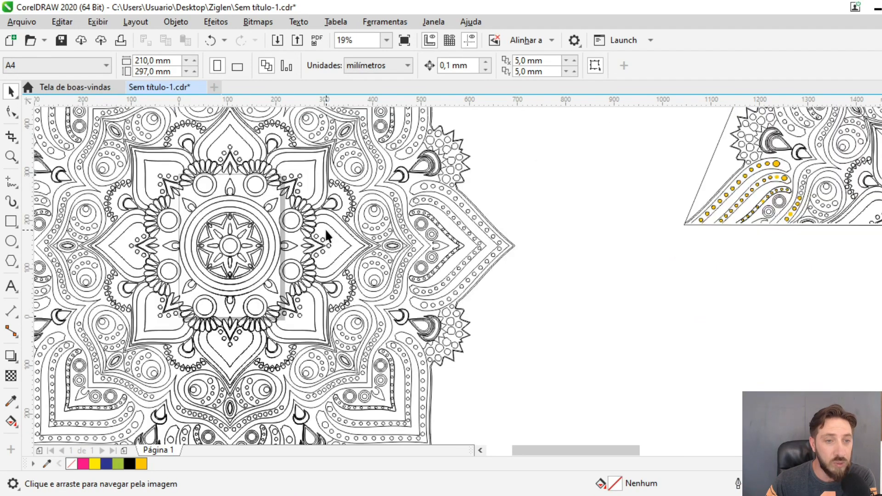
pyautogui.scroll(-2, 254, 193)
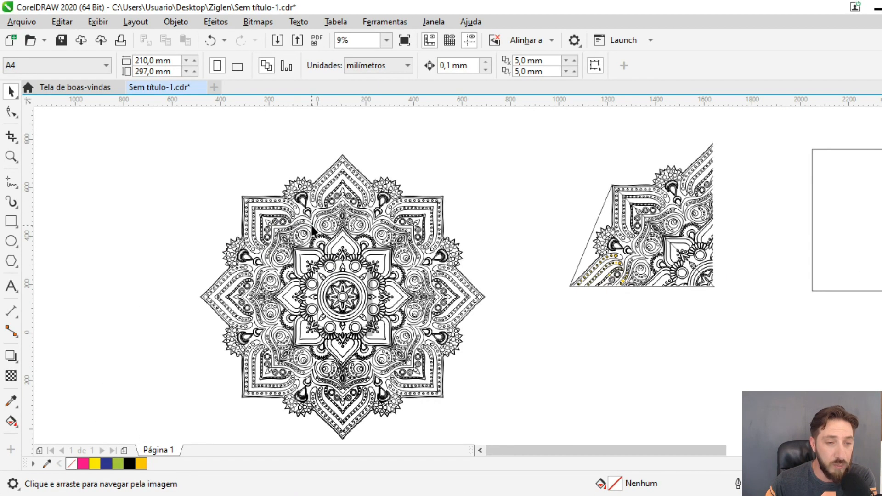
pyautogui.moveTo(192, 236); pyautogui.dragTo(124, 208)
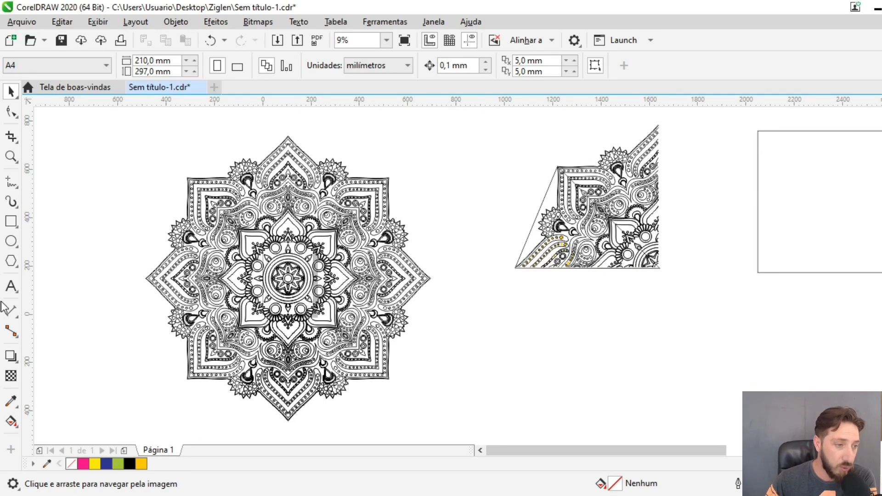
pyautogui.click(11, 221)
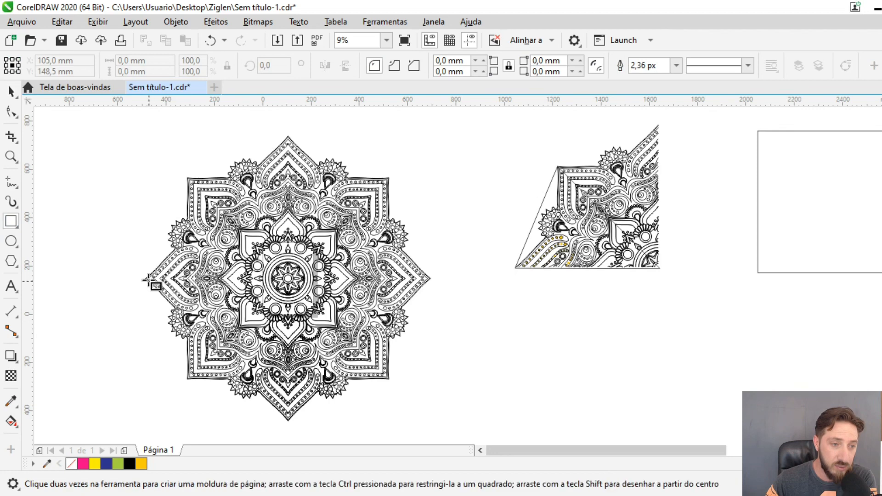
pyautogui.moveTo(148, 279)
pyautogui.mouseDown()
pyautogui.moveTo(193, 294)
pyautogui.moveTo(435, 317)
pyautogui.moveTo(448, 332)
pyautogui.moveTo(459, 426)
pyautogui.mouseUp()
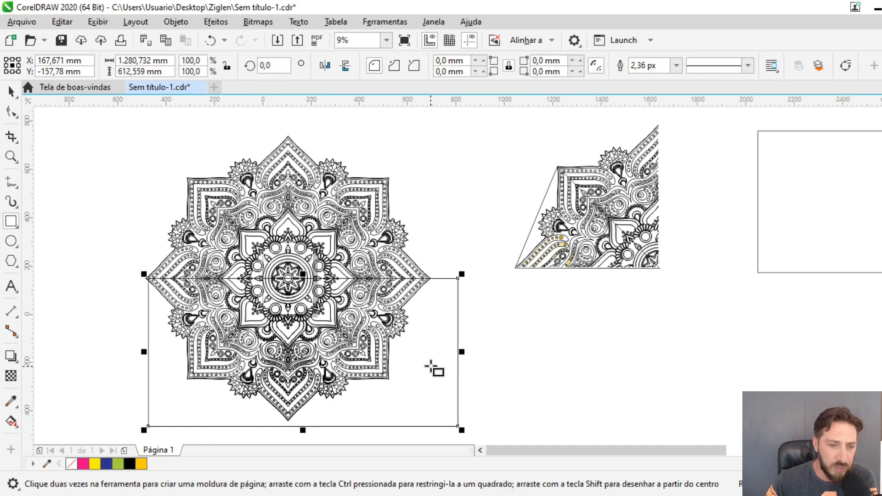
# - Draw a rectangle about 584 × 1250 mm over the left half of the mandala, starting from its top tip
pyautogui.moveTo(434, 368); pyautogui.dragTo(377, 366)
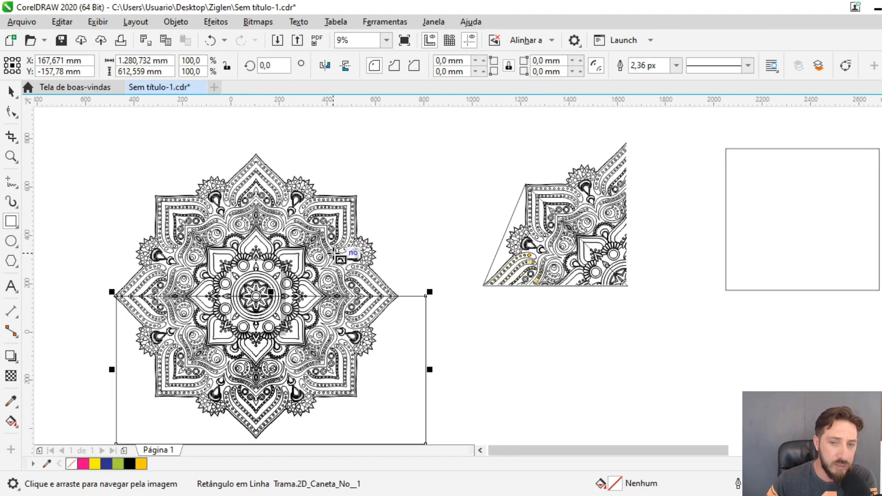
pyautogui.moveTo(284, 222); pyautogui.dragTo(393, 221)
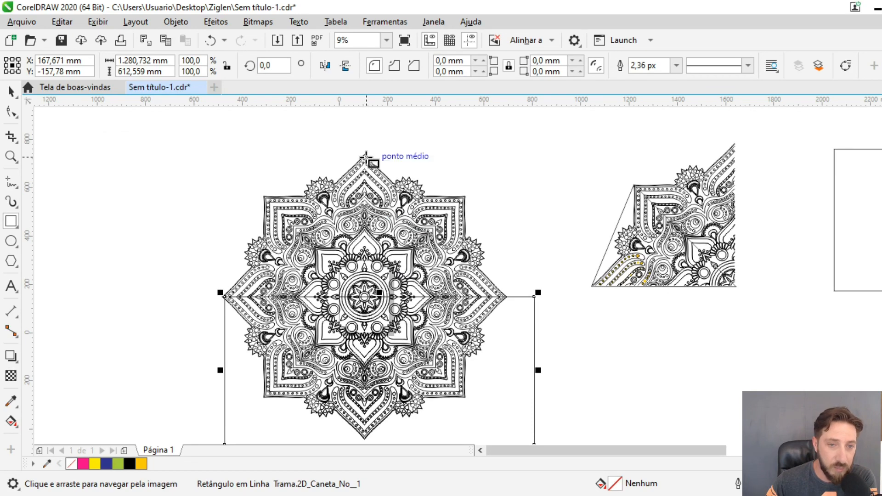
pyautogui.moveTo(366, 156); pyautogui.dragTo(223, 403)
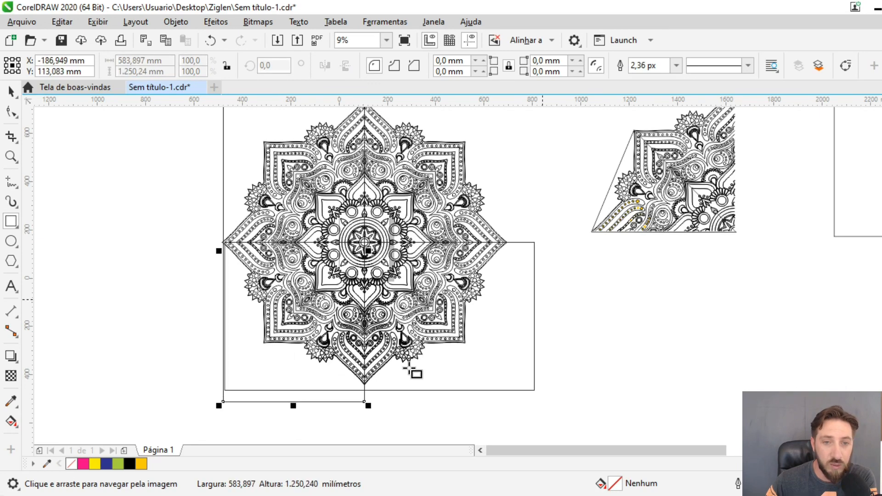
# - Compare the full mandala and its halving rectangles with the cropped mandala section, the empty rectangle and the reference photos
pyautogui.hscroll(3, 408, 373)
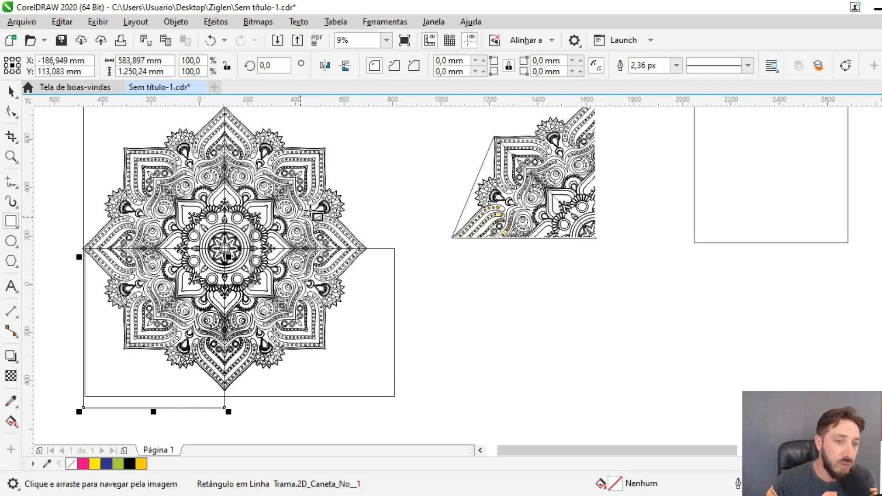
pyautogui.scroll(-3, 397, 253)
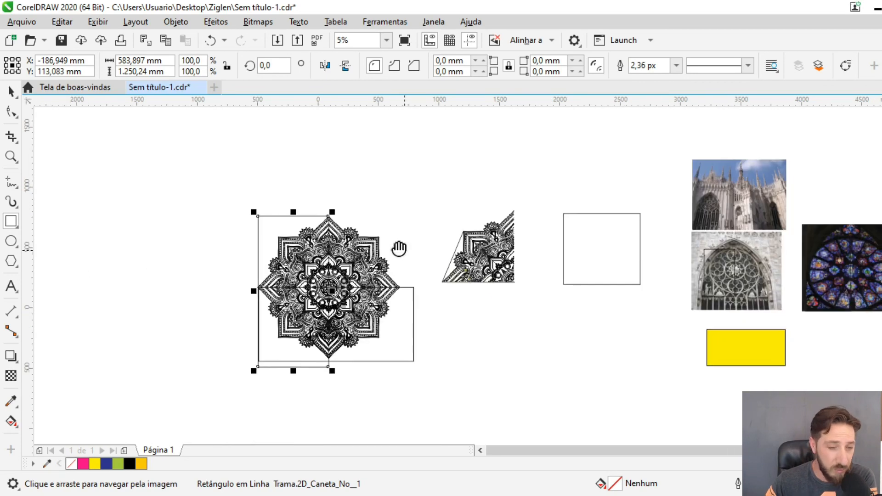
pyautogui.moveTo(399, 249); pyautogui.dragTo(321, 197)
pyautogui.scroll(3, 282, 196)
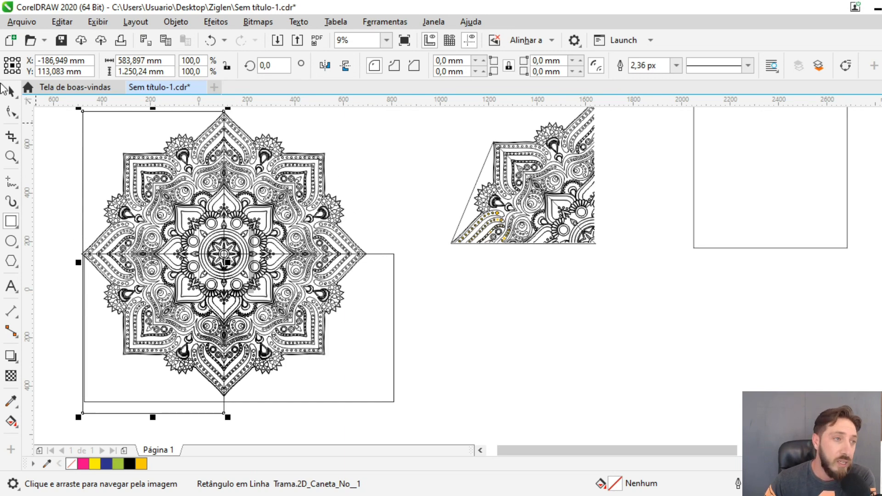
pyautogui.click(12, 92)
pyautogui.moveTo(516, 343); pyautogui.dragTo(404, 363)
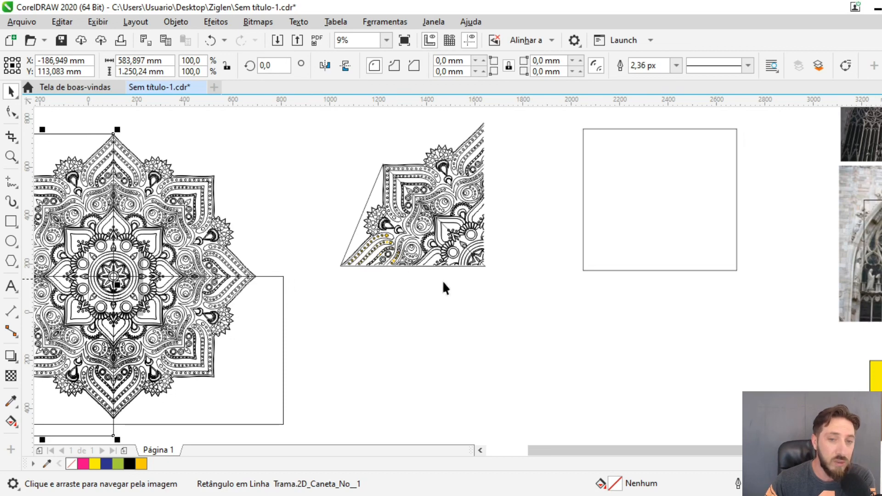
pyautogui.moveTo(446, 288); pyautogui.dragTo(365, 293)
pyautogui.moveTo(425, 212); pyautogui.dragTo(536, 206)
pyautogui.scroll(-2, 354, 201)
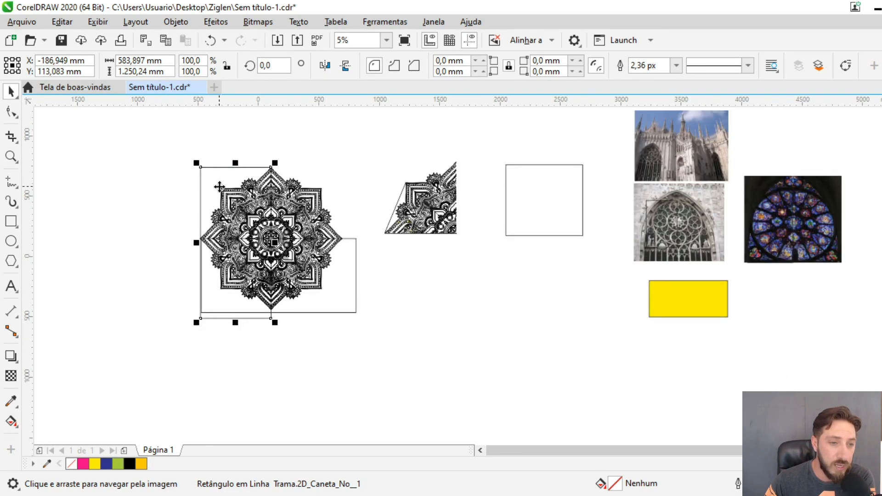
pyautogui.scroll(5, 213, 167)
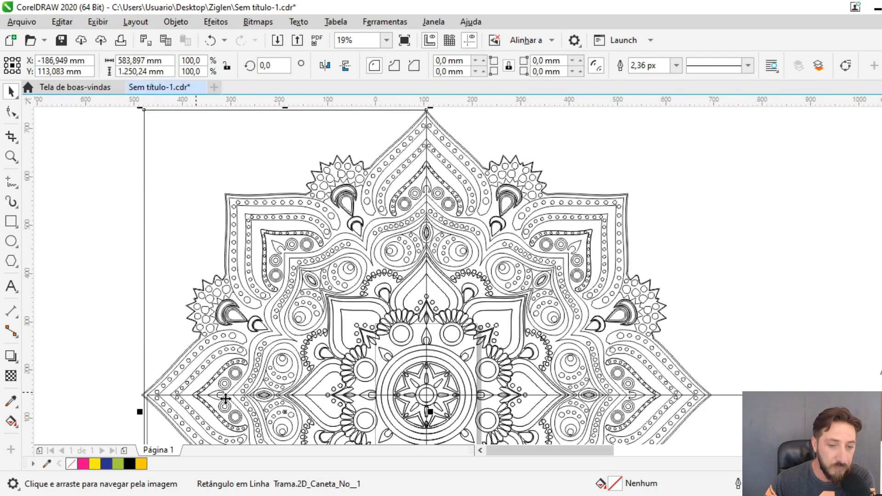
pyautogui.scroll(-2, 223, 183)
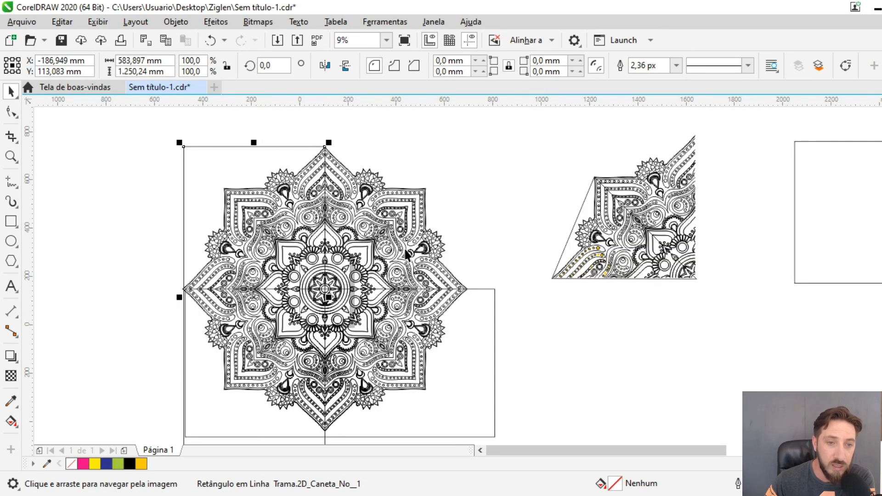
pyautogui.moveTo(506, 255); pyautogui.dragTo(99, 241)
pyautogui.scroll(2, 153, 225)
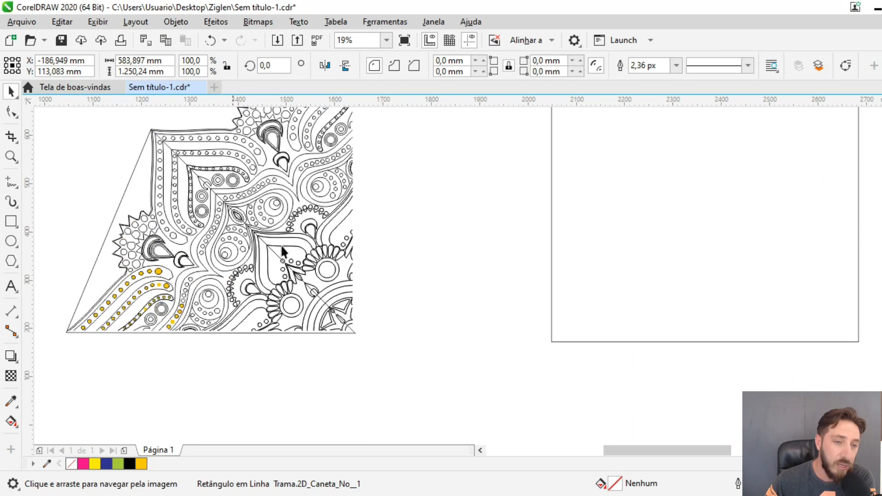
# - Examine the cropped mandala section beside the empty rectangle and the gothic window photos
pyautogui.moveTo(419, 161); pyautogui.dragTo(428, 269)
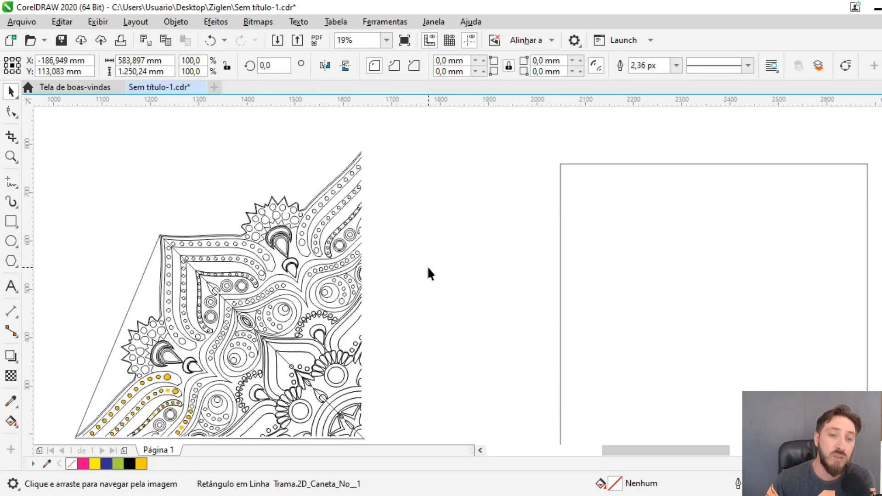
pyautogui.scroll(-2, 428, 266)
pyautogui.moveTo(406, 225); pyautogui.dragTo(364, 169)
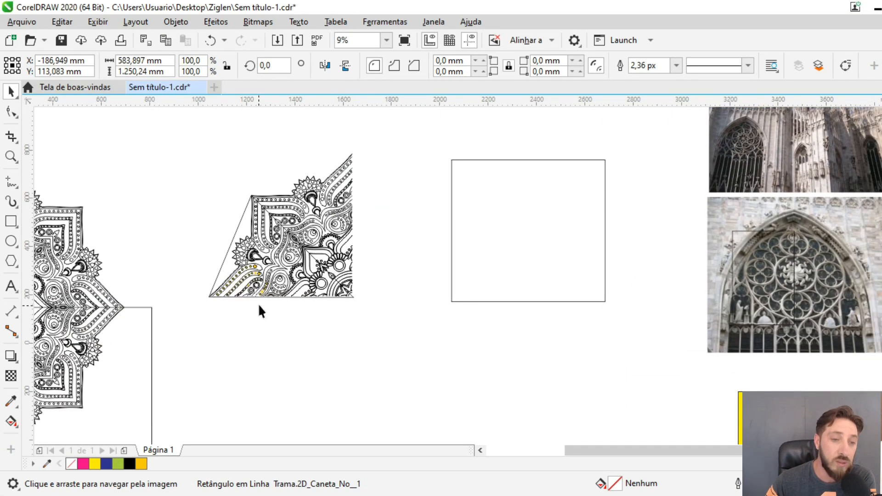
pyautogui.scroll(2, 341, 250)
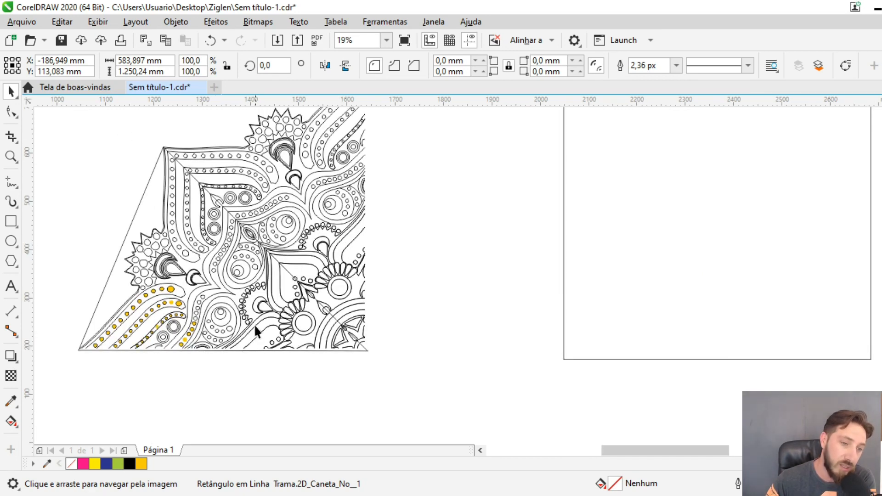
pyautogui.moveTo(281, 155); pyautogui.dragTo(178, 247)
pyautogui.scroll(-2, 281, 270)
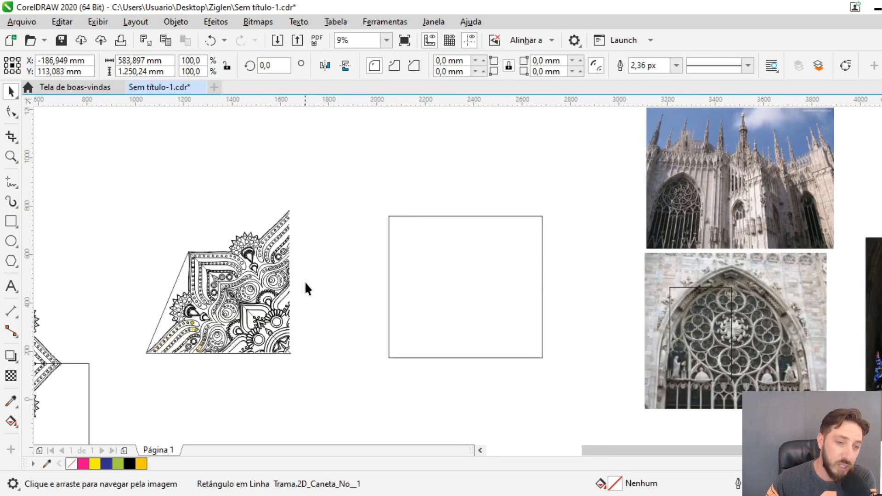
pyautogui.moveTo(306, 289); pyautogui.dragTo(335, 180)
pyautogui.moveTo(341, 240); pyautogui.dragTo(349, 294)
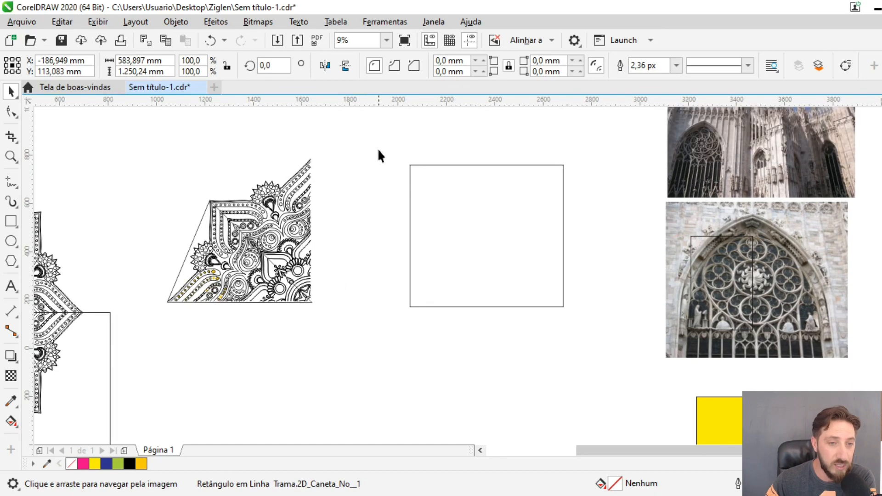
# - Delete the ornament pieces above the diagonal of the cropped mandala section so only a triangular wedge remains
pyautogui.moveTo(381, 141); pyautogui.dragTo(206, 201)
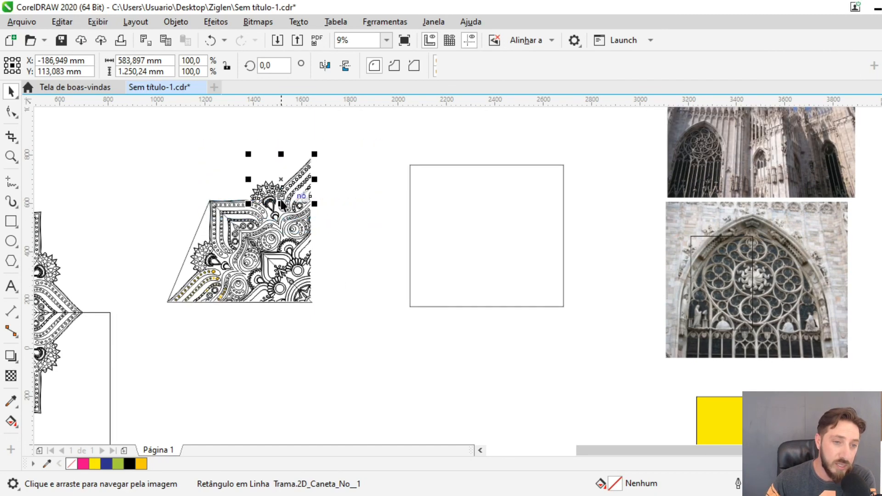
pyautogui.press('Delete')
pyautogui.scroll(2, 279, 200)
pyautogui.moveTo(477, 211); pyautogui.dragTo(174, 244)
pyautogui.press('Delete')
pyautogui.scroll(-2, 196, 249)
pyautogui.moveTo(327, 225)
pyautogui.mouseDown()
pyautogui.moveTo(254, 314)
pyautogui.moveTo(205, 279)
pyautogui.mouseUp()
pyautogui.press('Delete')
pyautogui.scroll(1, 205, 279)
pyautogui.moveTo(153, 149); pyautogui.dragTo(174, 170)
pyautogui.click(205, 151)
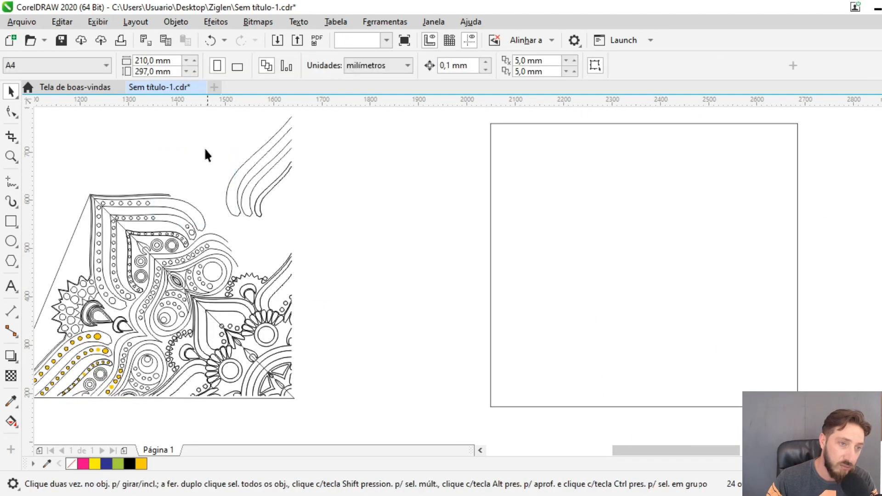
pyautogui.scroll(-4, 425, 275)
pyautogui.moveTo(422, 357); pyautogui.dragTo(379, 296)
pyautogui.scroll(-1, 276, 213)
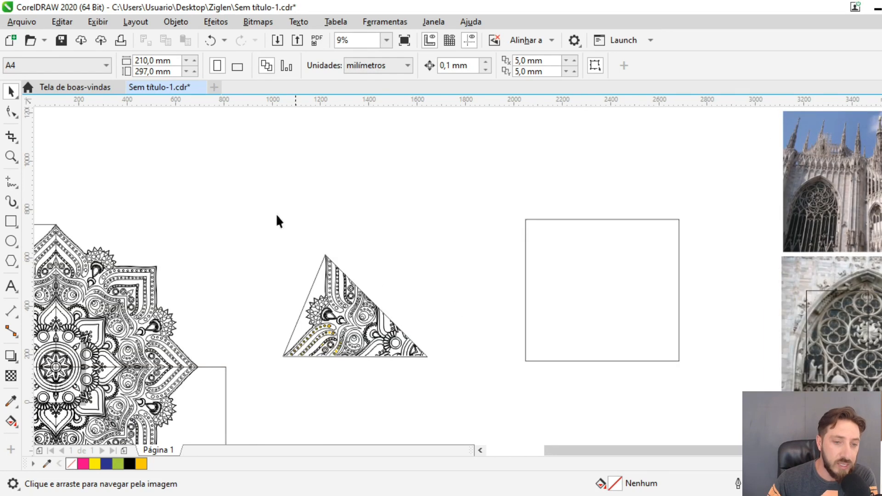
# - Compare the triangular mandala wedge with the full mandala and examine the eagle medallion at the top of the gothic window photo
pyautogui.scroll(-1, 276, 214)
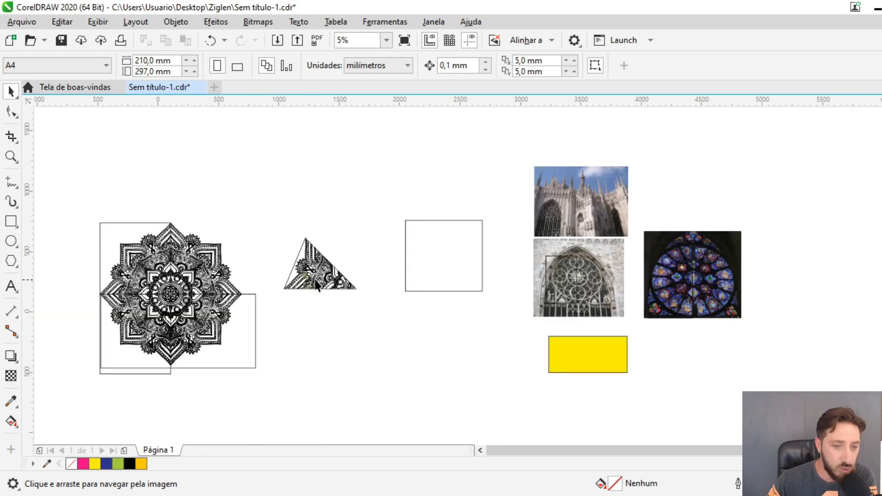
pyautogui.scroll(2, 316, 285)
pyautogui.scroll(-2, 260, 308)
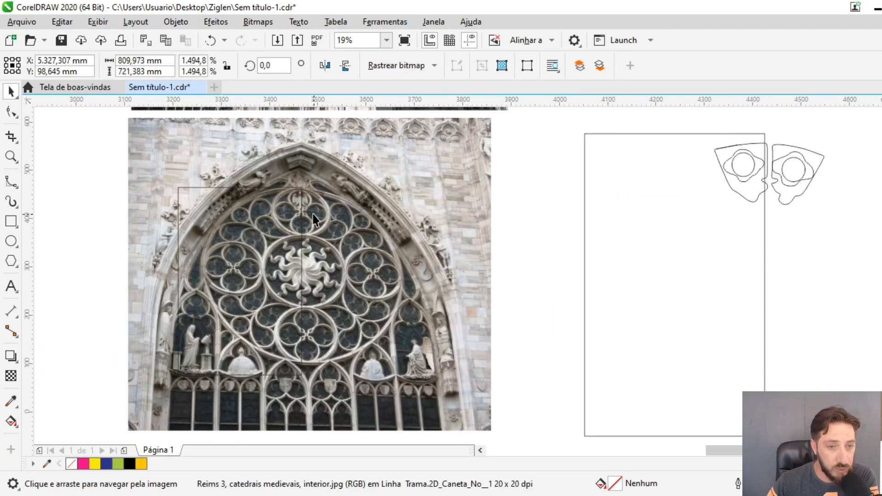
pyautogui.scroll(3, 309, 210)
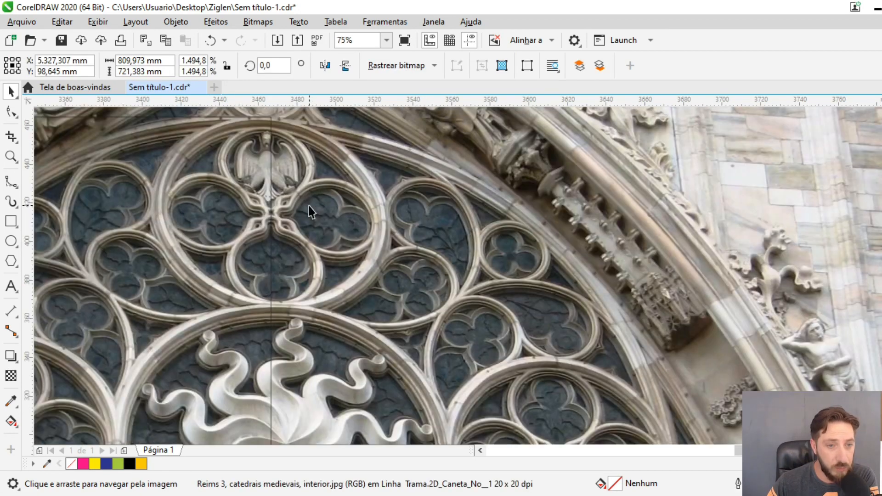
pyautogui.moveTo(311, 213); pyautogui.dragTo(295, 243)
pyautogui.scroll(2, 295, 244)
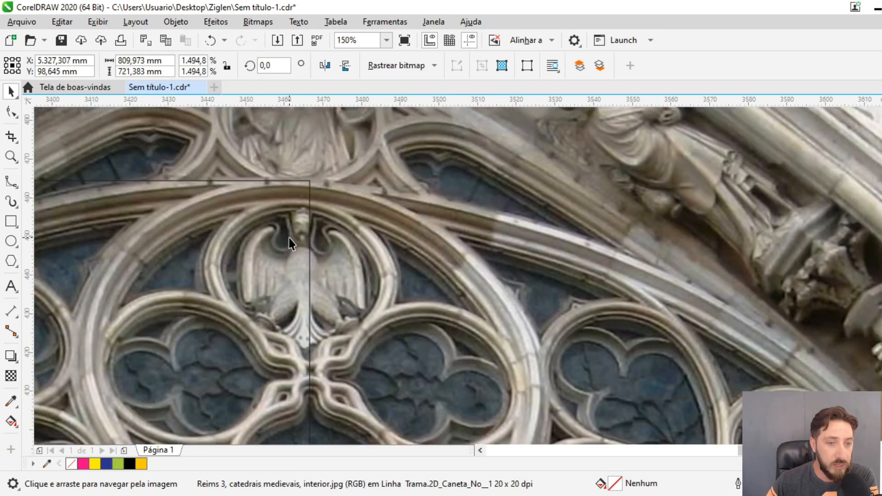
pyautogui.scroll(-2, 293, 232)
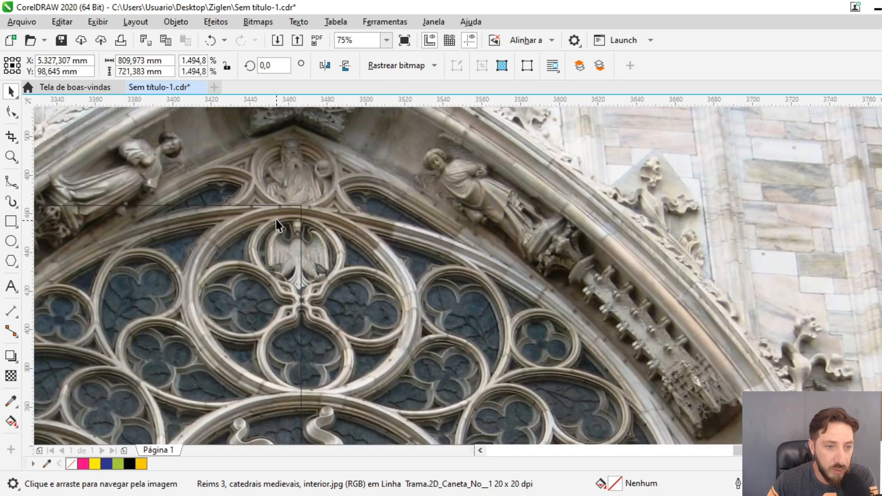
pyautogui.scroll(2, 230, 262)
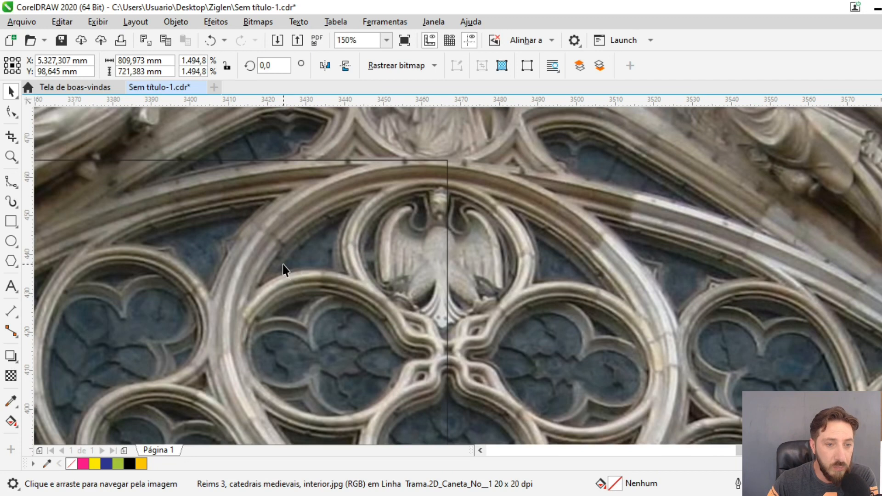
# - Trace the curved opening left of the eagle roundel in the top medallion with a closed B-spline about 25 × 21 mm
pyautogui.click(8, 184)
pyautogui.scroll(1, 307, 233)
pyautogui.click(209, 333)
pyautogui.click(247, 275)
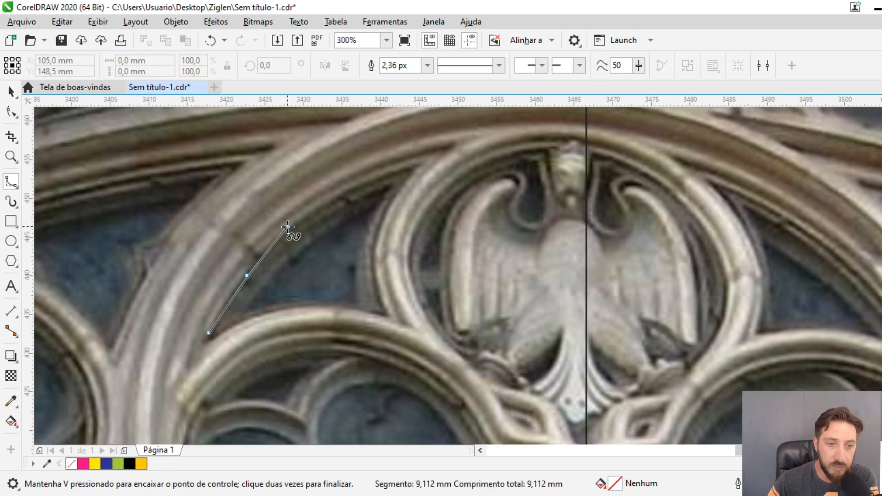
pyautogui.click(288, 226)
pyautogui.click(340, 196)
pyautogui.click(416, 165)
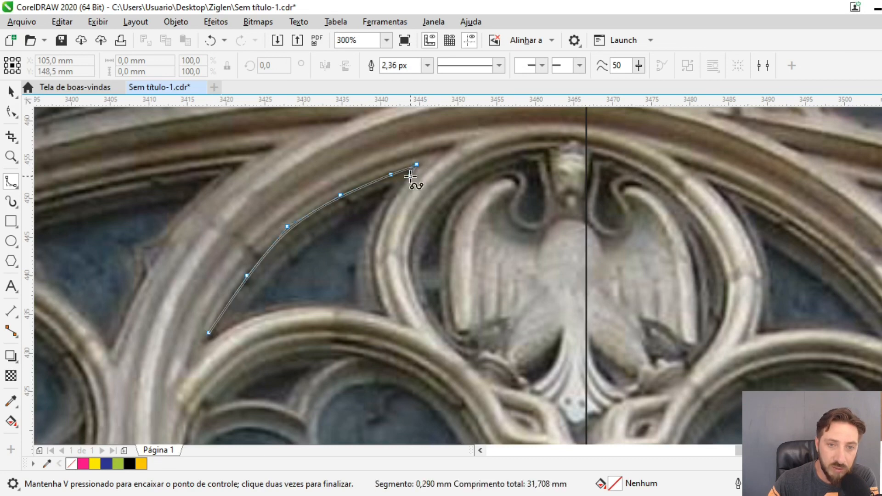
pyautogui.click(384, 215)
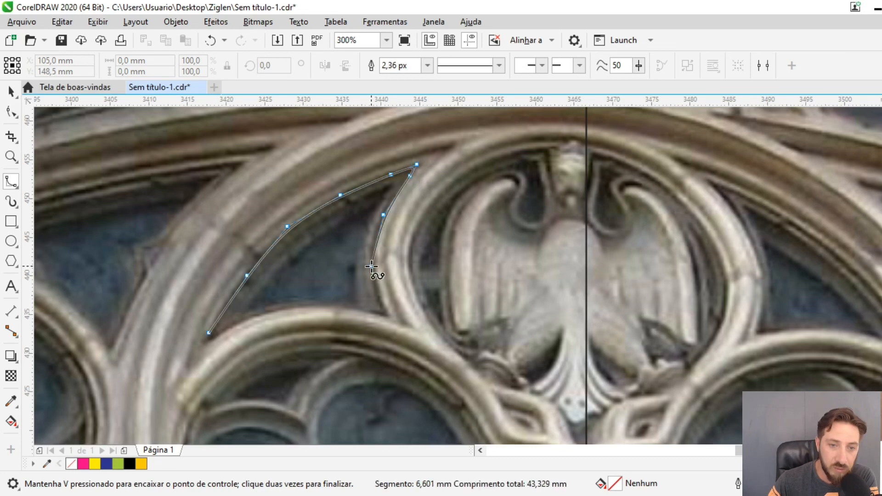
pyautogui.click(372, 267)
pyautogui.click(387, 315)
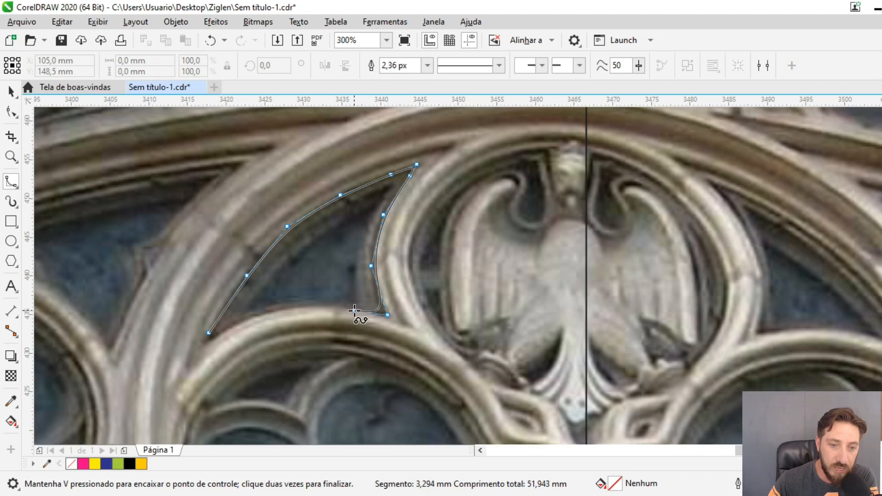
pyautogui.click(336, 304)
pyautogui.doubleClick(269, 314)
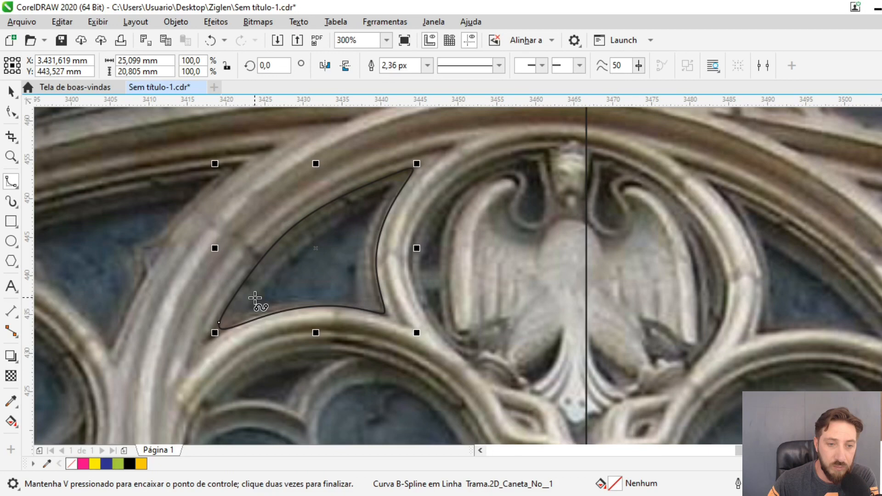
# - Trace the small pointed opening along the upper edge of the medallion's left lobe with a closed B-spline
pyautogui.moveTo(562, 169); pyautogui.dragTo(279, 213)
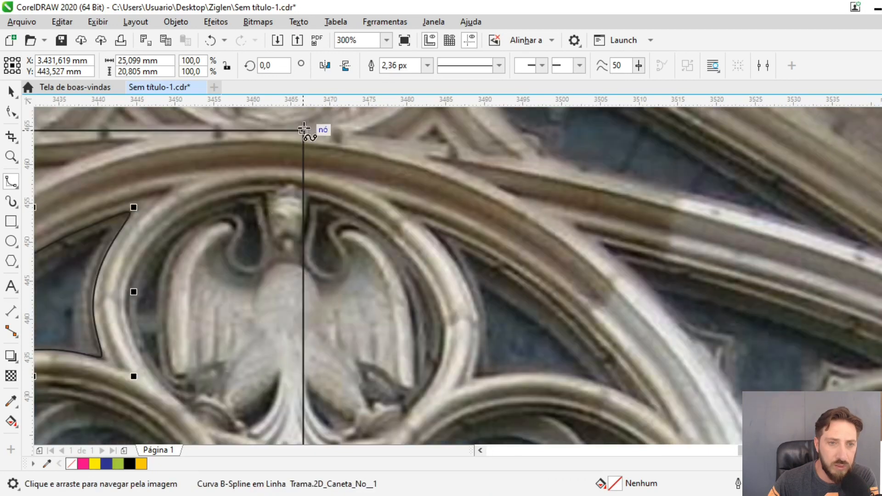
pyautogui.scroll(-2, 309, 128)
pyautogui.scroll(2, 221, 258)
pyautogui.click(222, 260)
pyautogui.click(262, 227)
pyautogui.click(325, 209)
pyautogui.click(367, 207)
pyautogui.click(343, 217)
pyautogui.click(330, 241)
pyautogui.click(323, 264)
pyautogui.click(323, 271)
pyautogui.click(305, 260)
pyautogui.click(280, 256)
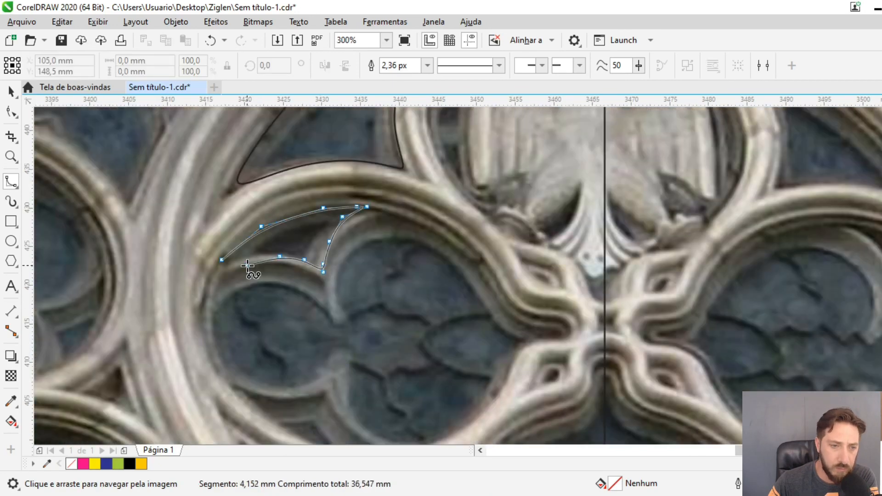
pyautogui.click(222, 260)
# - Trace the large cusped opening in the medallion's left lobe with a closed B-spline about 40 × 27 mm
pyautogui.click(224, 275)
pyautogui.click(235, 243)
pyautogui.click(280, 230)
pyautogui.click(310, 234)
pyautogui.click(345, 259)
pyautogui.click(364, 285)
pyautogui.click(412, 332)
pyautogui.click(404, 339)
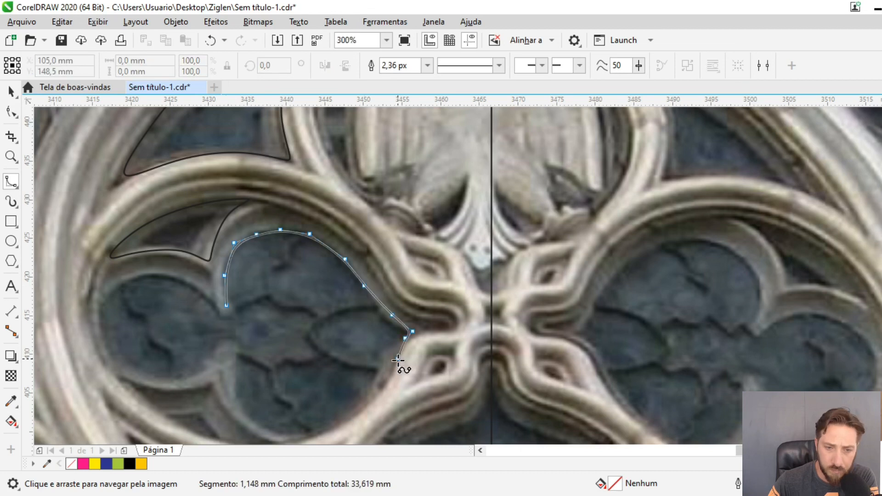
pyautogui.click(383, 389)
pyautogui.click(340, 430)
pyautogui.click(286, 443)
pyautogui.click(271, 346)
pyautogui.click(259, 319)
pyautogui.click(252, 295)
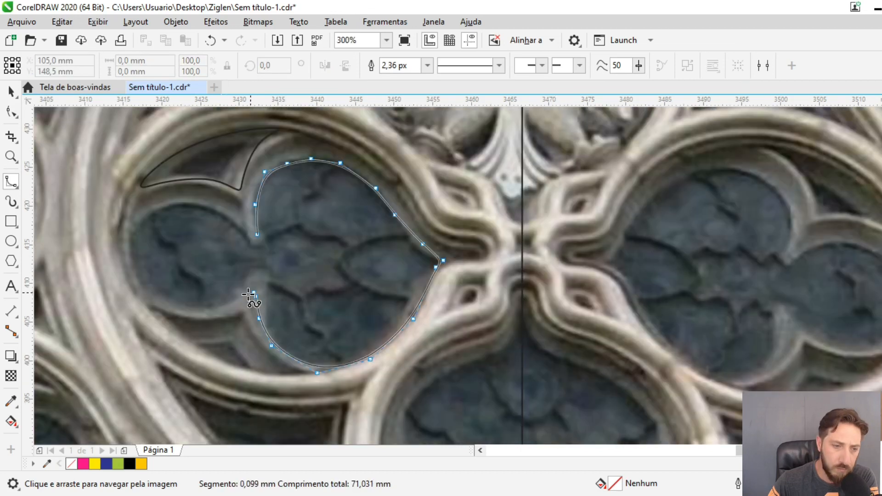
pyautogui.click(220, 309)
pyautogui.click(151, 311)
pyautogui.click(125, 260)
pyautogui.click(138, 212)
pyautogui.click(211, 203)
pyautogui.click(257, 234)
# - Trace the small pointed opening along the lower edge of the medallion's left lobe with a closed B-spline
pyautogui.scroll(1, 207, 197)
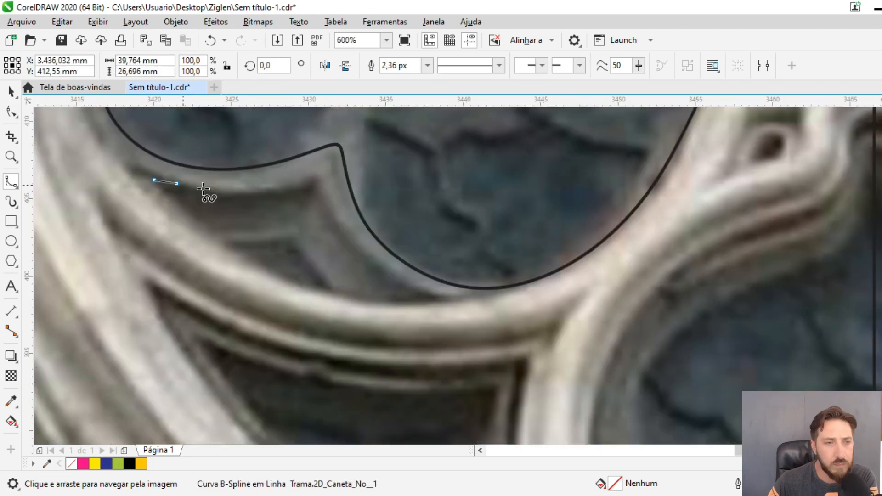
pyautogui.click(155, 181)
pyautogui.click(223, 191)
pyautogui.click(325, 185)
pyautogui.click(389, 272)
pyautogui.click(442, 302)
pyautogui.click(277, 279)
pyautogui.click(158, 198)
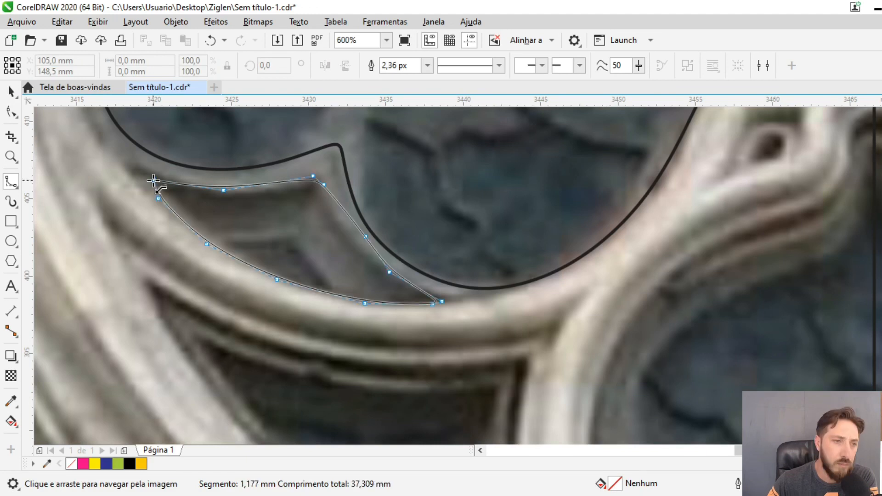
# - Trace the lower left loop of the medallion's central knot and its inner hole with B-splines
pyautogui.click(285, 360)
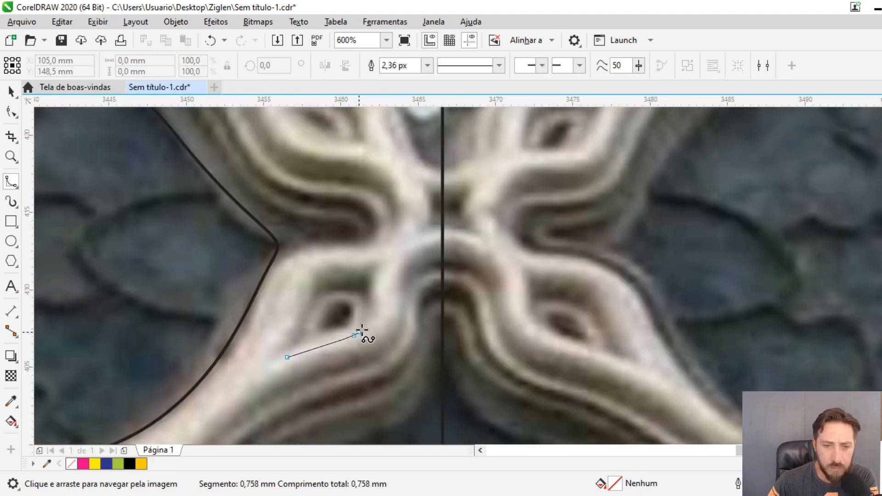
pyautogui.click(365, 335)
pyautogui.click(374, 276)
pyautogui.click(294, 349)
pyautogui.click(346, 288)
pyautogui.click(319, 293)
pyautogui.click(310, 321)
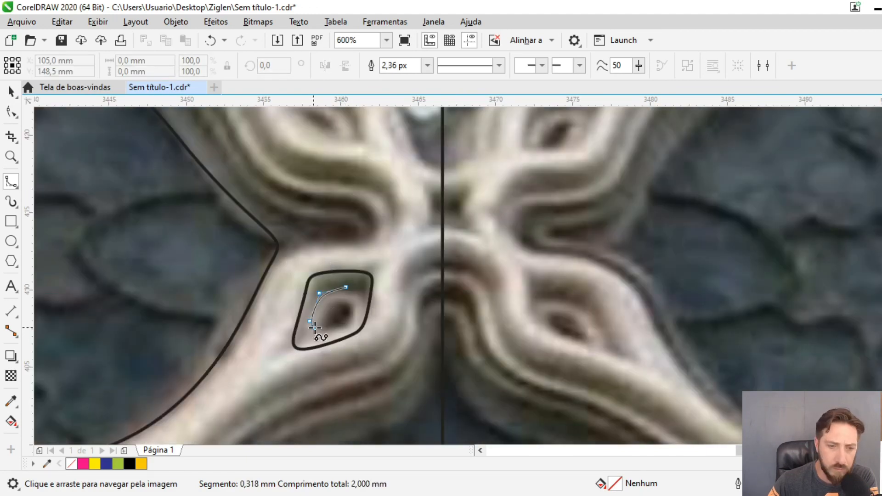
# - Trace the central knot's upper left loop at about 5.9 × 4.9 mm and its inner hole at about 3 × 2.2 mm
pyautogui.scroll(-1, 314, 327)
pyautogui.scroll(1, 285, 256)
pyautogui.click(275, 235)
pyautogui.click(357, 276)
pyautogui.click(356, 311)
pyautogui.click(285, 315)
pyautogui.click(275, 235)
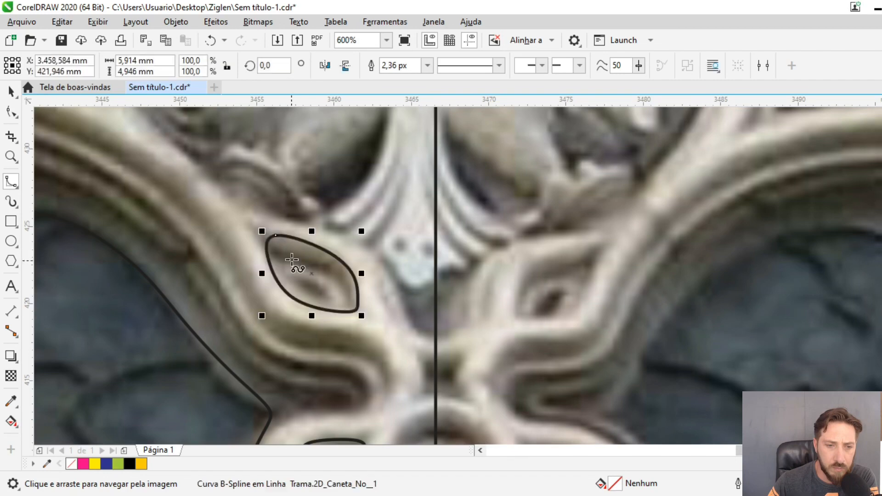
pyautogui.click(294, 261)
pyautogui.click(338, 296)
pyautogui.click(294, 260)
# - Trace the opening between the outer arch and the top medallion's left side with a closed B-spline about 45 × 25 mm
pyautogui.scroll(-2, 276, 351)
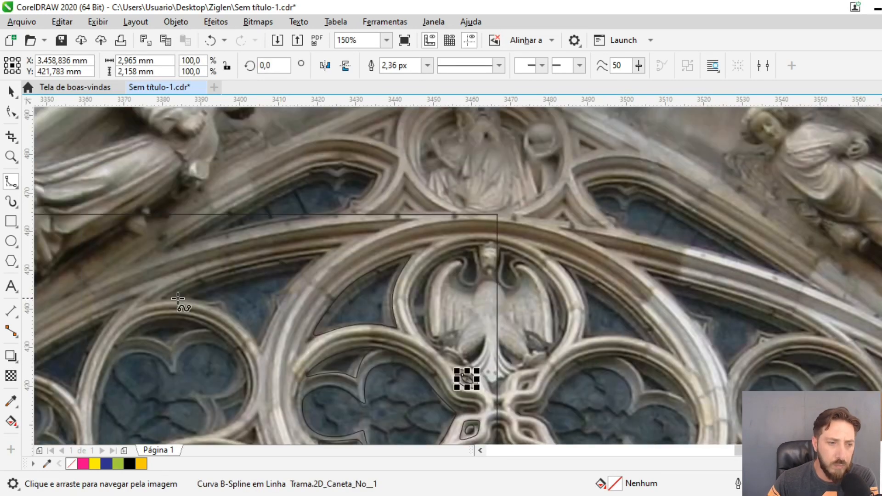
pyautogui.click(171, 292)
pyautogui.click(344, 242)
pyautogui.click(255, 346)
pyautogui.click(171, 292)
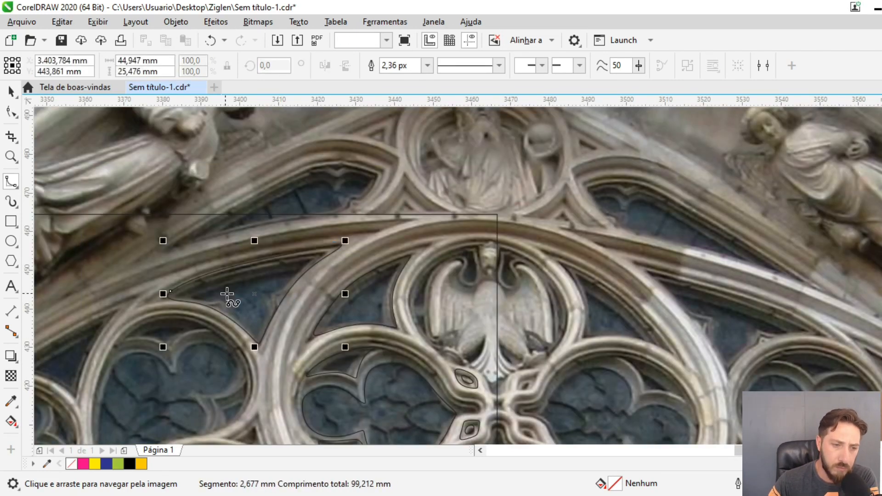
# - Trace the small pointed opening at the top of the neighbouring left tracery circle with a closed B-spline about 19 × 7 mm
pyautogui.scroll(1, 227, 294)
pyautogui.click(203, 300)
pyautogui.click(325, 287)
pyautogui.click(325, 262)
pyautogui.click(232, 266)
pyautogui.click(202, 300)
# - Trace the triangular opening above the small quatrefoil circle beneath the outer arch with a closed B-spline about 26 × 21 mm
pyautogui.scroll(-1, 325, 294)
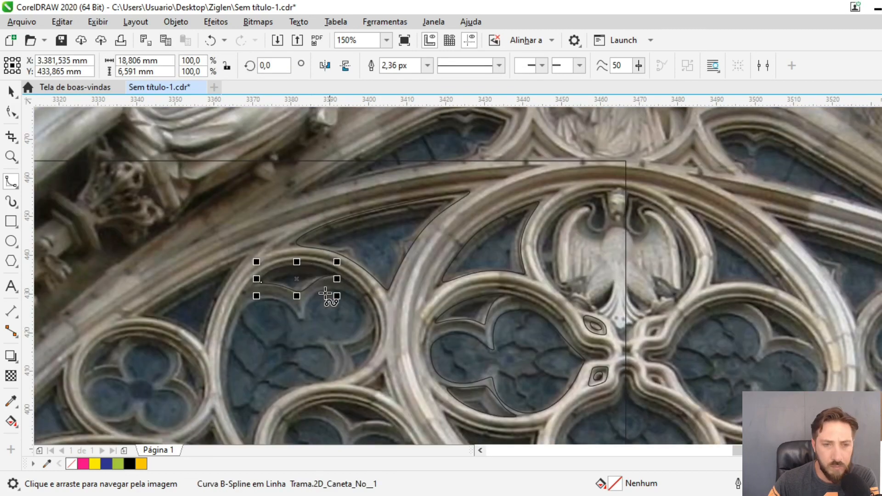
pyautogui.click(267, 262)
pyautogui.click(361, 211)
pyautogui.click(313, 295)
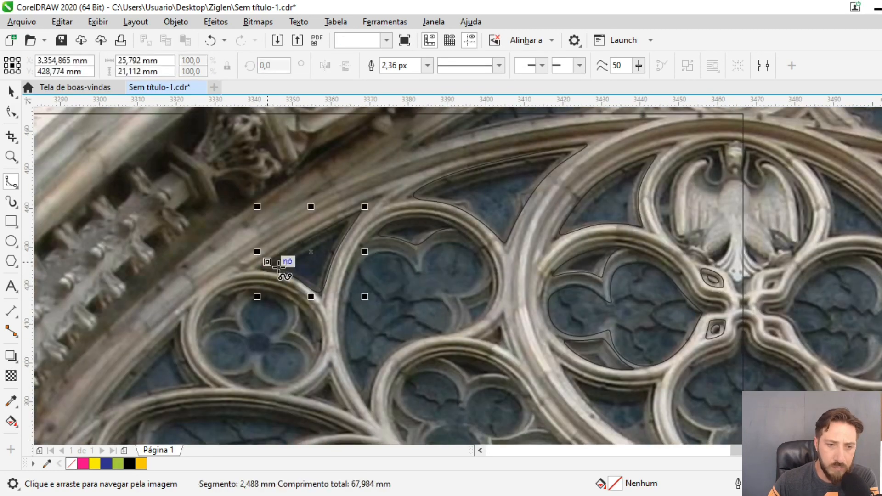
# - Trace the large cusped opening of the tracery circle left of the top medallion with a B-spline about 36 × 43 mm
pyautogui.scroll(2, 309, 276)
pyautogui.click(295, 276)
pyautogui.click(355, 171)
pyautogui.click(493, 184)
pyautogui.click(540, 233)
pyautogui.click(543, 284)
pyautogui.click(463, 369)
pyautogui.scroll(-1, 466, 376)
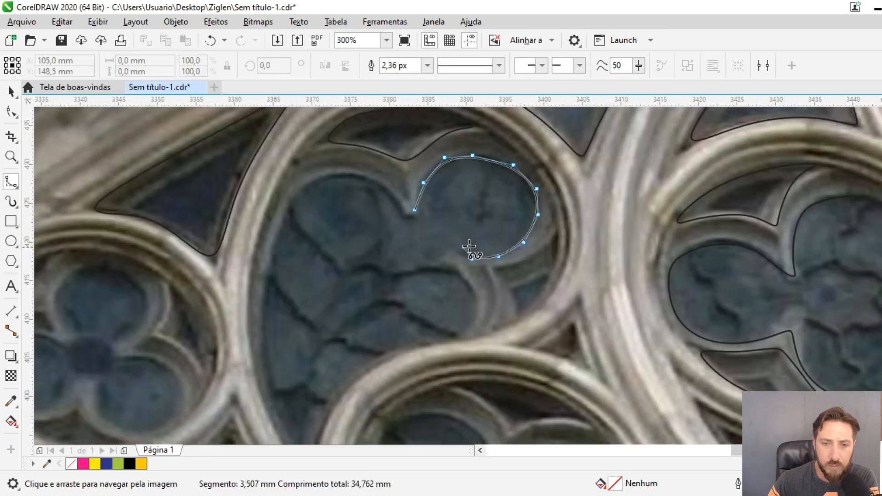
pyautogui.click(472, 259)
pyautogui.click(483, 264)
pyautogui.click(490, 291)
pyautogui.click(487, 317)
pyautogui.click(468, 341)
pyautogui.scroll(-1, 468, 341)
pyautogui.click(441, 300)
pyautogui.click(380, 313)
pyautogui.click(332, 357)
pyautogui.click(261, 351)
pyautogui.scroll(1, 262, 351)
pyautogui.click(251, 316)
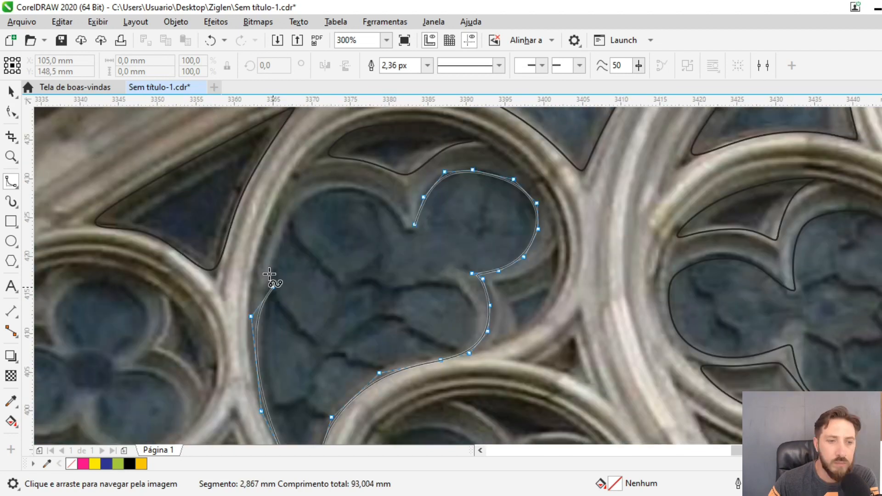
pyautogui.click(264, 232)
pyautogui.scroll(1, 263, 232)
pyautogui.click(276, 238)
pyautogui.press('space')
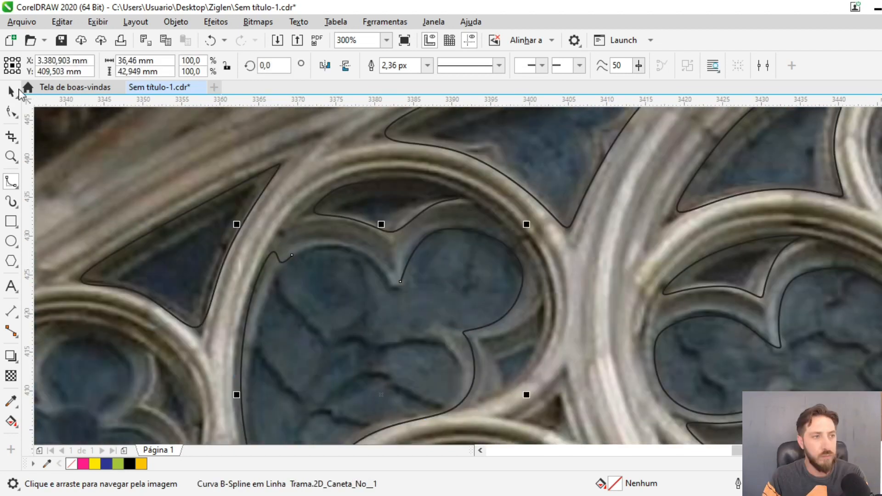
# - Draw a closed B-spline of about 255 × 115 mm around the upper-left window section, following the crown and the guide rectangle's centre edge
pyautogui.press('F10')
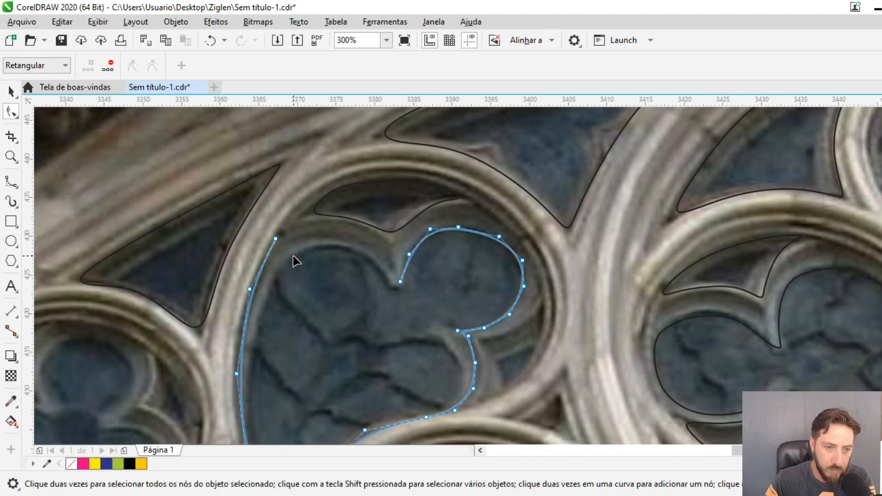
pyautogui.click(11, 181)
pyautogui.scroll(-6, 402, 285)
pyautogui.scroll(4, 402, 285)
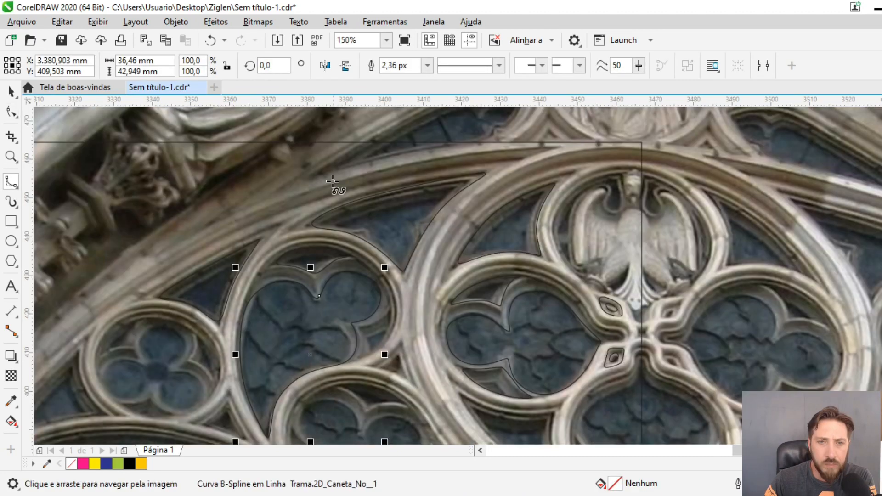
pyautogui.click(333, 182)
pyautogui.scroll(-6, 591, 256)
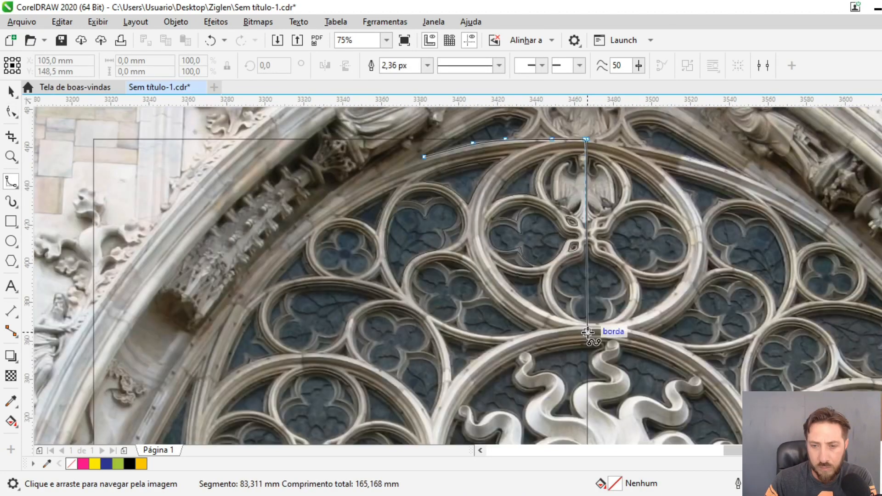
pyautogui.scroll(6, 584, 333)
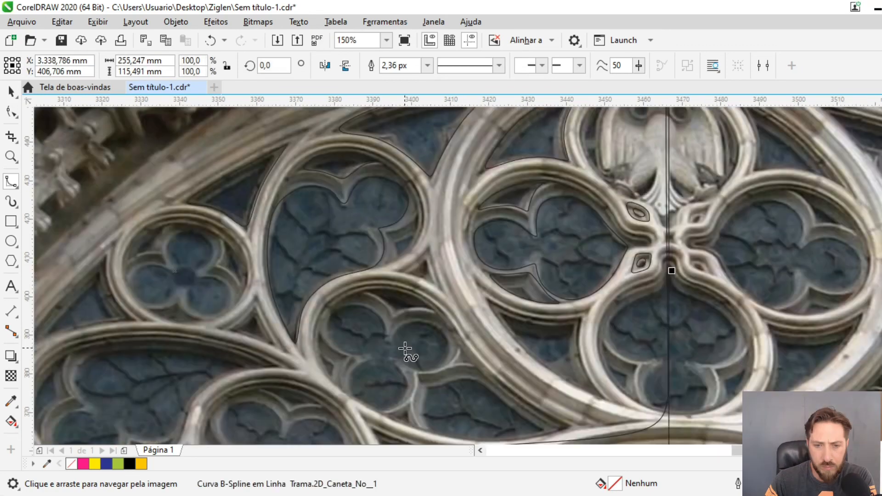
# - Trace the trefoil opening in the tracery circle beneath the large cusped opening with a closed B-spline
pyautogui.click(392, 336)
pyautogui.click(403, 324)
pyautogui.click(419, 320)
pyautogui.click(436, 328)
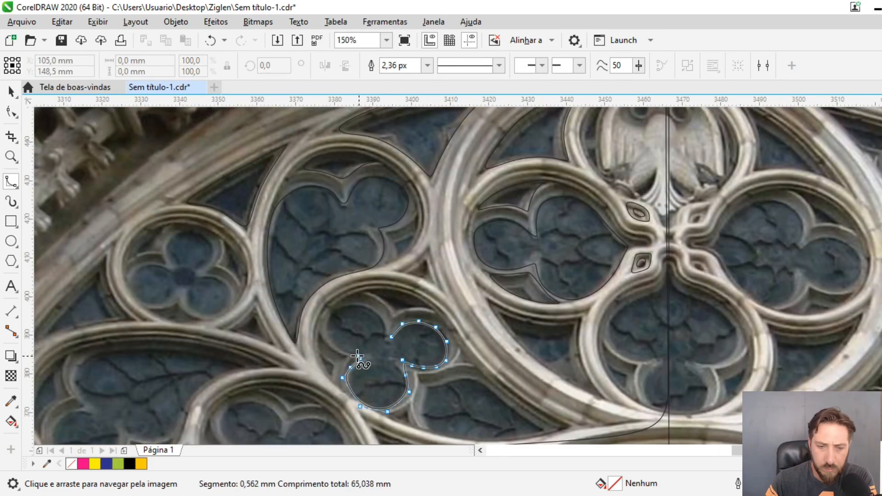
# - Trace the narrow pointed opening between the trefoil's upper cusp and its surrounding ring with a B-spline
pyautogui.scroll(4, 414, 308)
pyautogui.click(616, 339)
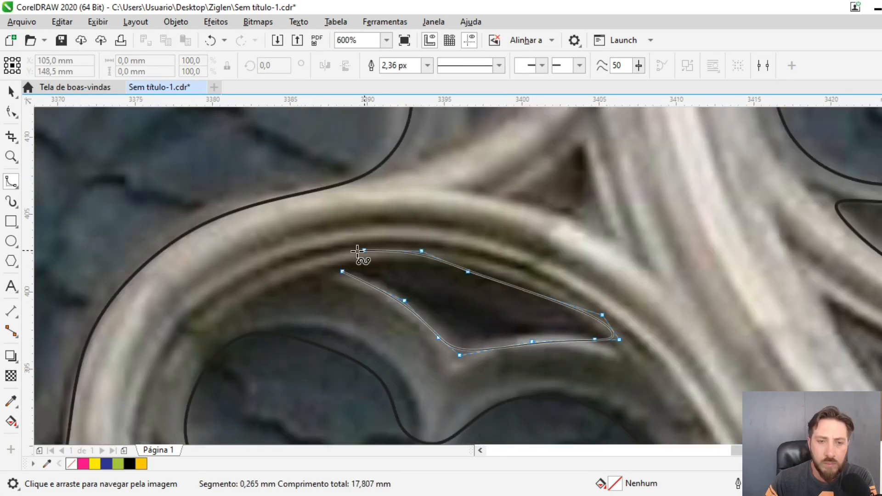
pyautogui.press('Return')
# - Trace the small triangular gap between the two tracery circles and the top medallion with a closed B-spline about 9 × 9 mm
pyautogui.scroll(-4, 413, 257)
pyautogui.scroll(1, 425, 260)
pyautogui.click(399, 197)
pyautogui.click(422, 268)
pyautogui.click(345, 236)
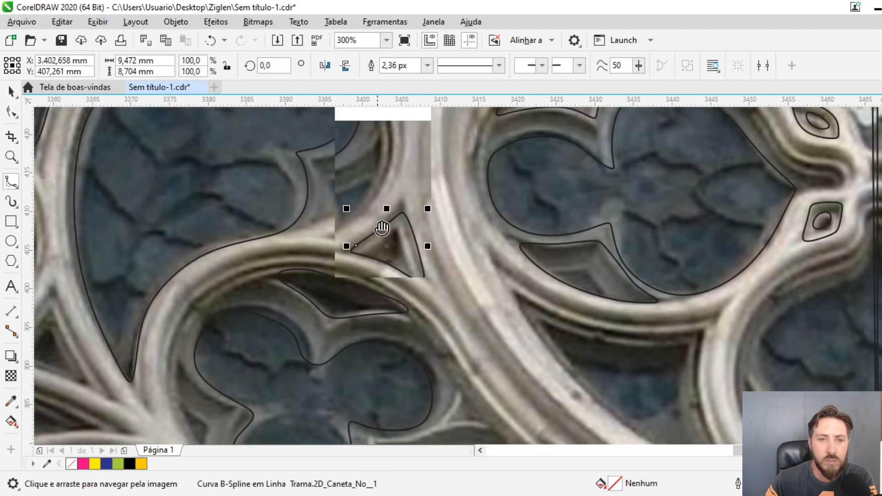
# - Trace the curved opening between the large cusped opening's right side and its ring with a B-spline about 9 × 12 mm
pyautogui.click(331, 241)
pyautogui.click(392, 198)
pyautogui.click(365, 279)
pyautogui.click(340, 296)
pyautogui.press('Return')
# - Trace the three-lobed opening inside the small tracery circle near the outer arch with a closed B-spline around all its lobes
pyautogui.scroll(-3, 328, 301)
pyautogui.scroll(4, 384, 246)
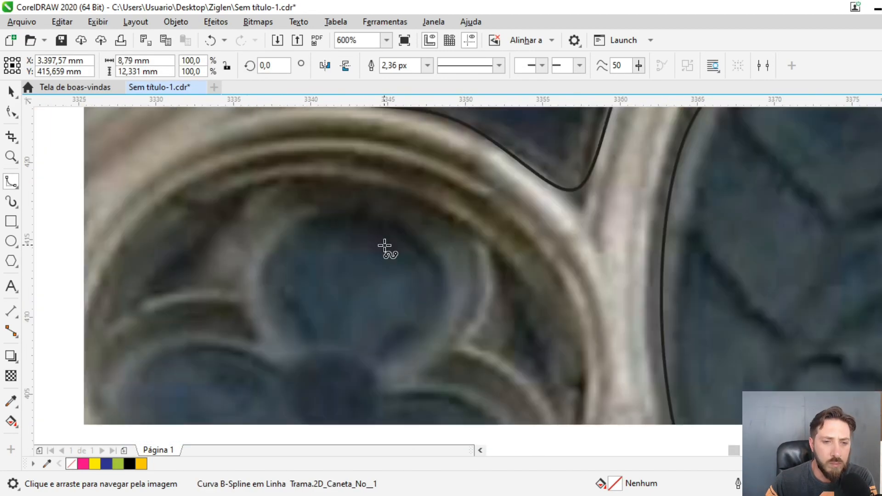
pyautogui.scroll(-1, 385, 246)
pyautogui.click(330, 295)
pyautogui.click(325, 271)
pyautogui.click(334, 241)
pyautogui.click(359, 226)
pyautogui.click(396, 227)
pyautogui.click(416, 246)
pyautogui.click(418, 279)
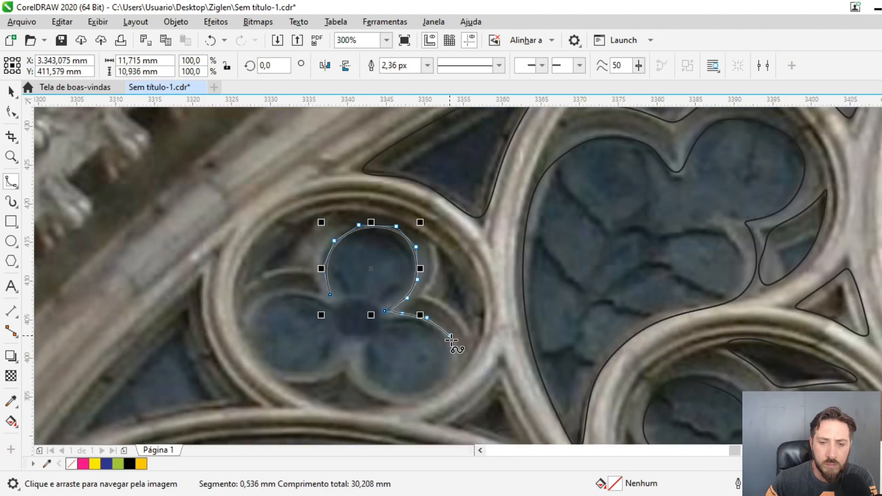
pyautogui.click(262, 299)
pyautogui.click(290, 293)
pyautogui.click(324, 301)
pyautogui.click(330, 295)
# - Trace the curved pointed opening between the right-hand lobes and the ring of the small tracery circle
pyautogui.click(399, 297)
pyautogui.click(411, 274)
pyautogui.click(411, 247)
pyautogui.click(432, 268)
pyautogui.click(446, 335)
pyautogui.click(399, 298)
# - Trace the curved pointed opening between the upper and left lobes and the ring of the small tracery circle
pyautogui.click(215, 282)
pyautogui.click(229, 247)
pyautogui.click(262, 222)
pyautogui.click(289, 213)
pyautogui.click(306, 214)
pyautogui.click(293, 226)
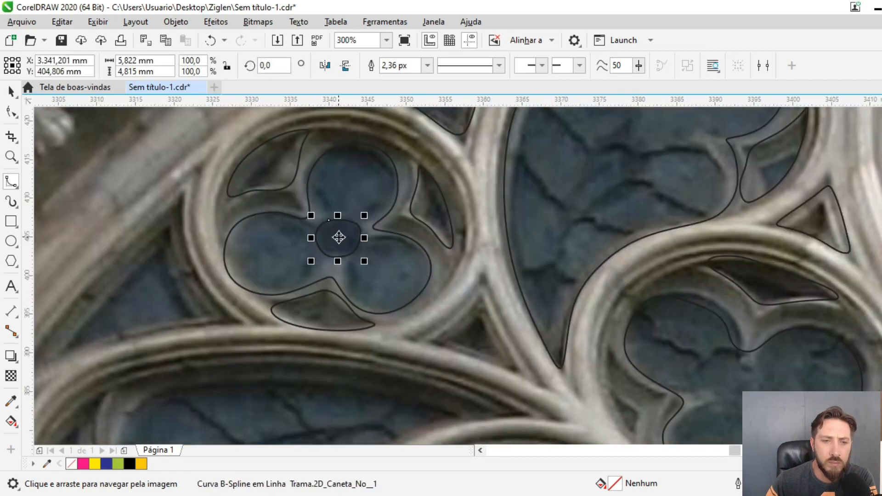
# - Trace the outer arch moulding from near the crown down its left side and around the large left tracery opening with a B-spline
pyautogui.press('Escape')
pyautogui.scroll(-4, 339, 238)
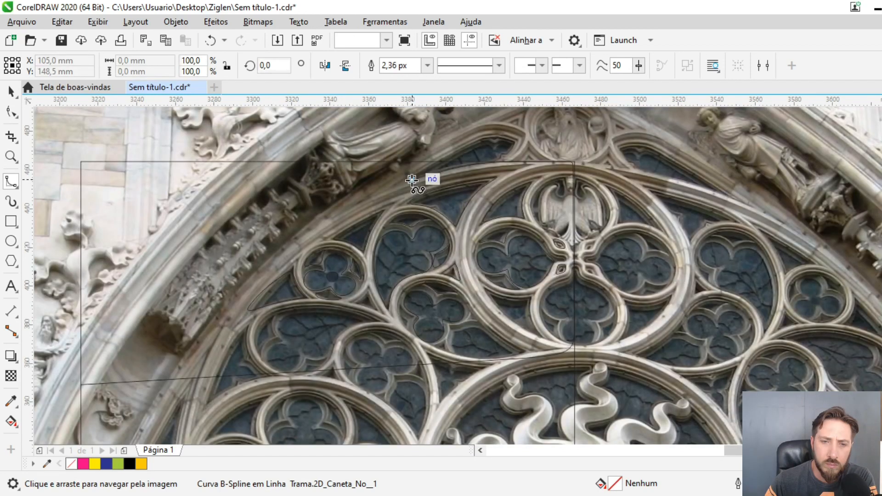
pyautogui.click(411, 180)
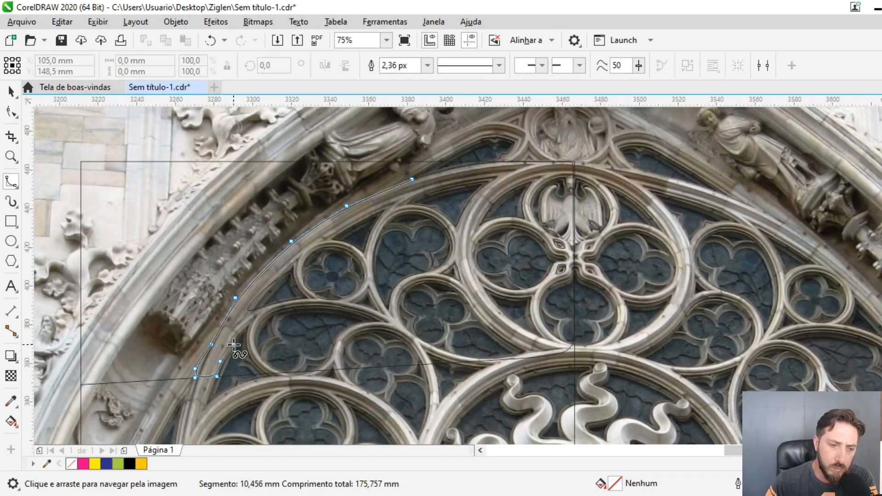
pyautogui.click(241, 332)
pyautogui.click(244, 326)
pyautogui.click(243, 340)
pyautogui.click(245, 362)
pyautogui.click(259, 369)
pyautogui.click(270, 372)
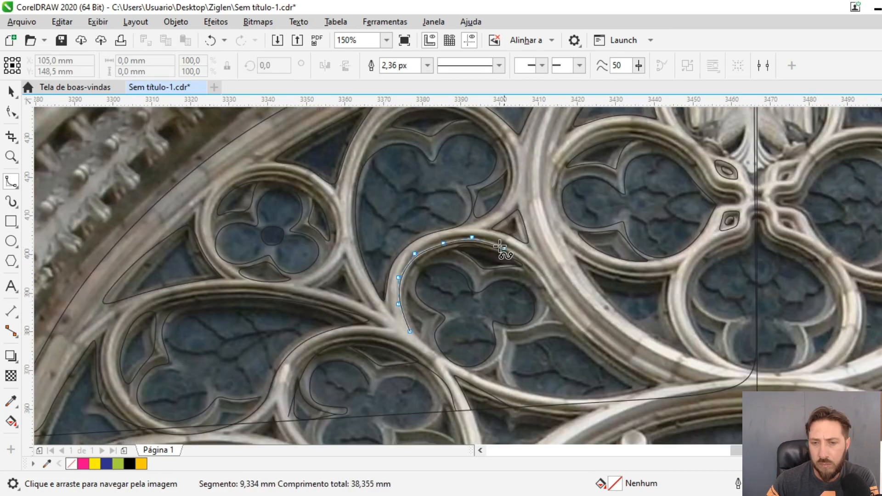
# - Trace the moulding around the trefoil circle with a B-spline and outline the small triangular gap on its right, about 6 × 6 mm
pyautogui.click(501, 247)
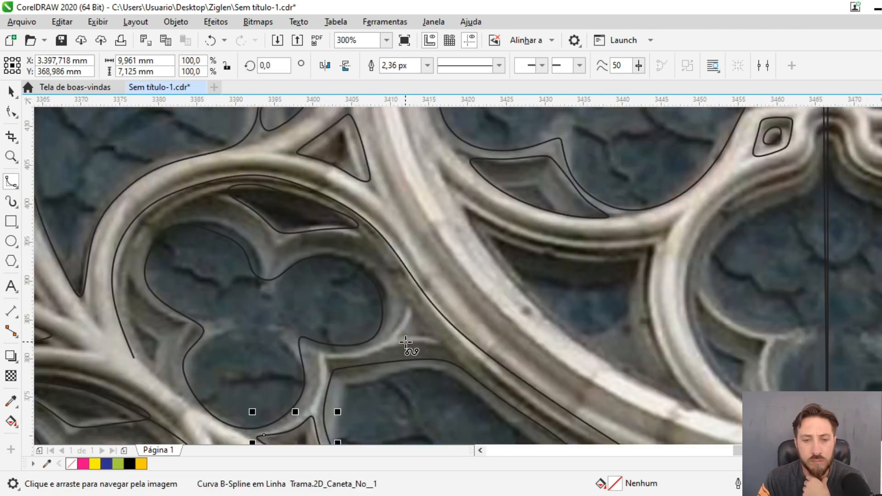
pyautogui.click(411, 356)
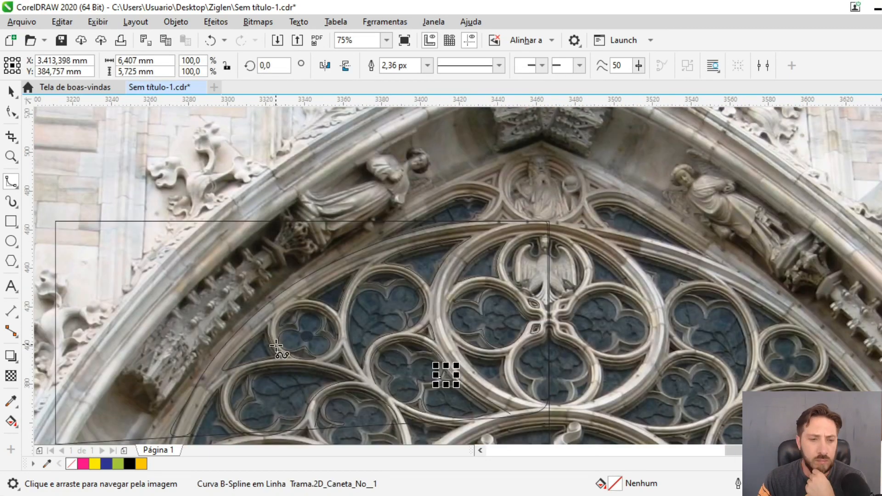
# - Trace the left half of the ring around the top medallion's lower lobe up to the centre line with a B-spline
pyautogui.scroll(1, 522, 366)
pyautogui.click(515, 183)
pyautogui.click(508, 196)
pyautogui.click(503, 213)
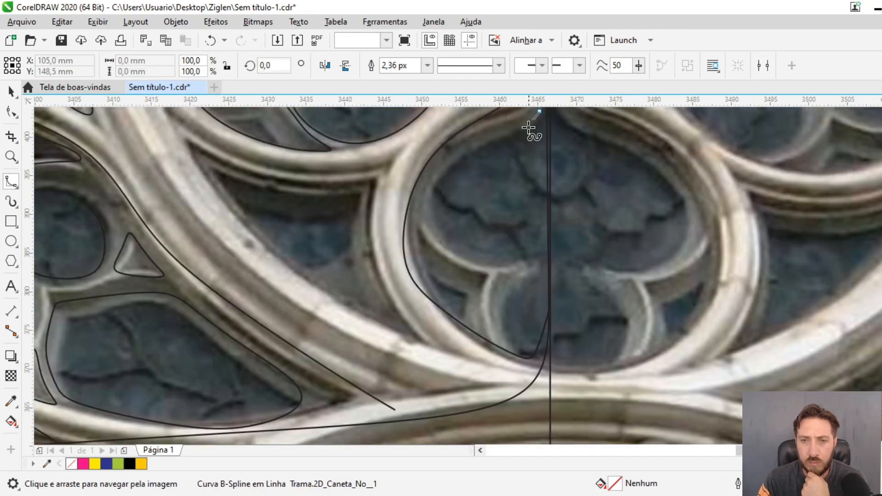
# - Trace the left half of the cusped opening inside the medallion's lower lobe with a B-spline starting at the centre line
pyautogui.click(459, 154)
pyautogui.click(432, 195)
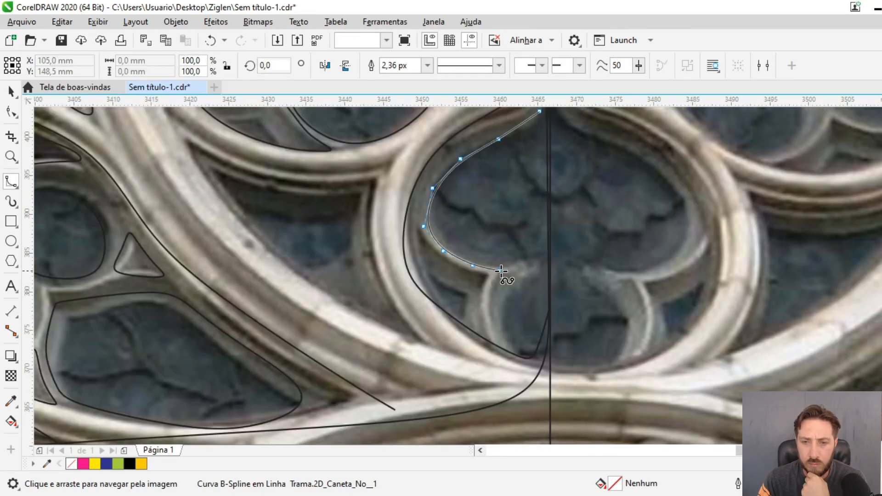
pyautogui.click(513, 272)
pyautogui.click(501, 353)
# - Trace the curved side opening beneath the lower lobe's left cusp and the gap beside the eagle's head with B-splines
pyautogui.click(416, 233)
pyautogui.click(445, 262)
pyautogui.click(473, 273)
pyautogui.click(483, 285)
pyautogui.click(485, 316)
pyautogui.click(481, 336)
pyautogui.click(458, 321)
pyautogui.click(413, 280)
pyautogui.click(411, 244)
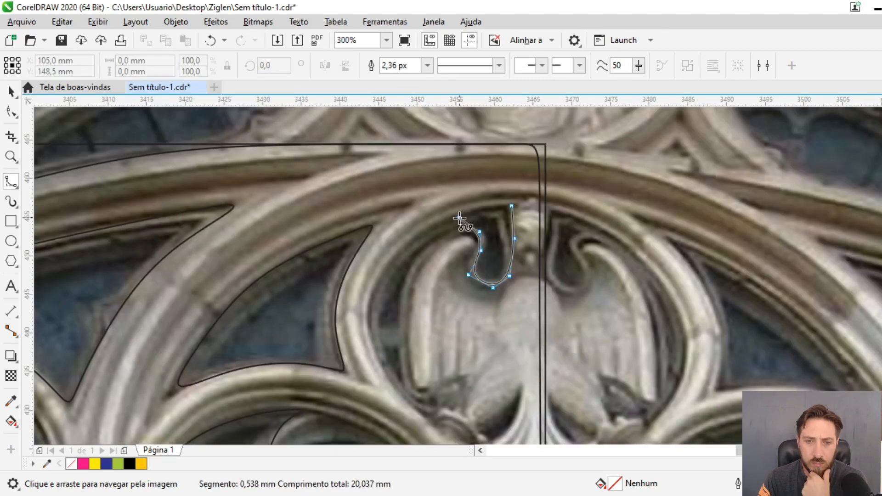
pyautogui.click(456, 232)
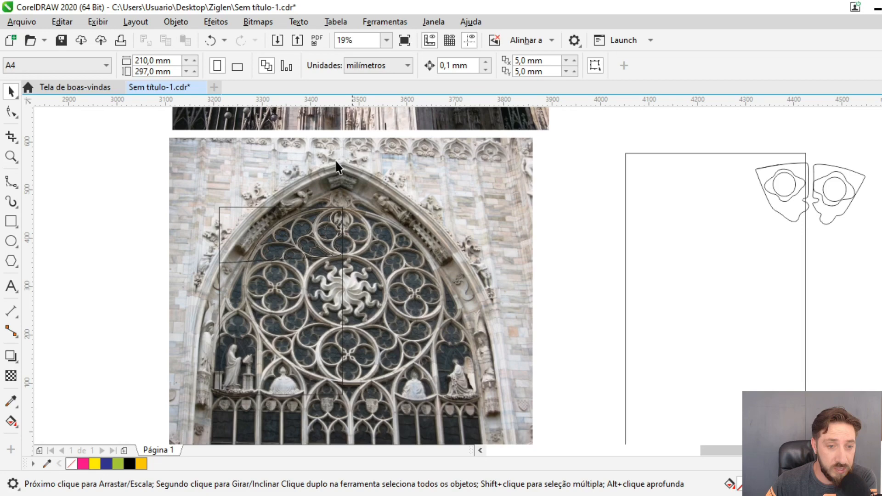
# - Move the gothic window photo away from the traced curves, down and to the right
pyautogui.scroll(-2, 336, 161)
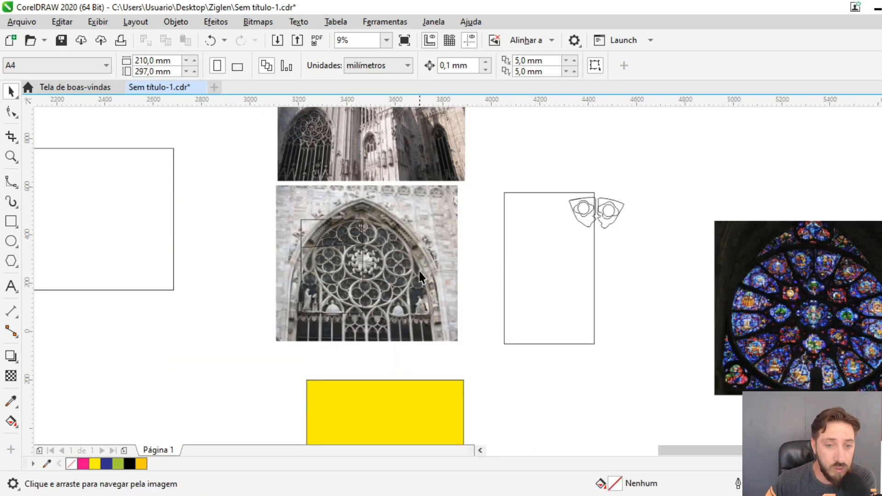
pyautogui.hotkey('ctrl', 'z')
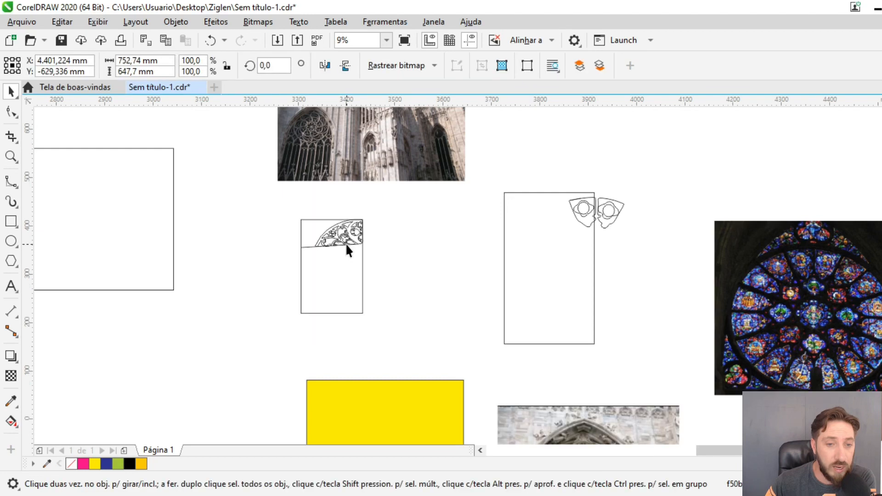
# - Delete the tall guide rectangle and the section boundary curve, keeping only the traced tracery outlines
pyautogui.scroll(2, 347, 243)
pyautogui.click(376, 281)
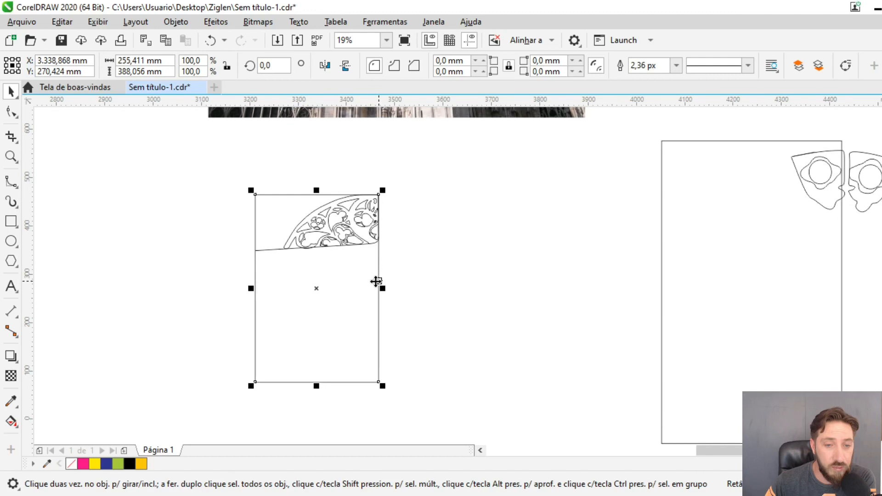
pyautogui.scroll(3, 266, 251)
pyautogui.click(273, 258)
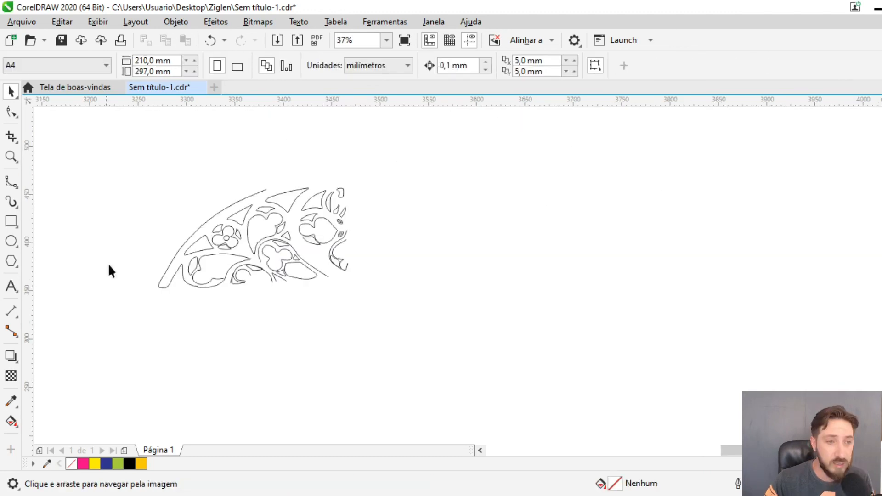
# - Duplicate the whole traced half to its right and mirror the copy horizontally
pyautogui.moveTo(116, 137); pyautogui.dragTo(387, 295)
pyautogui.moveTo(261, 244); pyautogui.dragTo(482, 251)
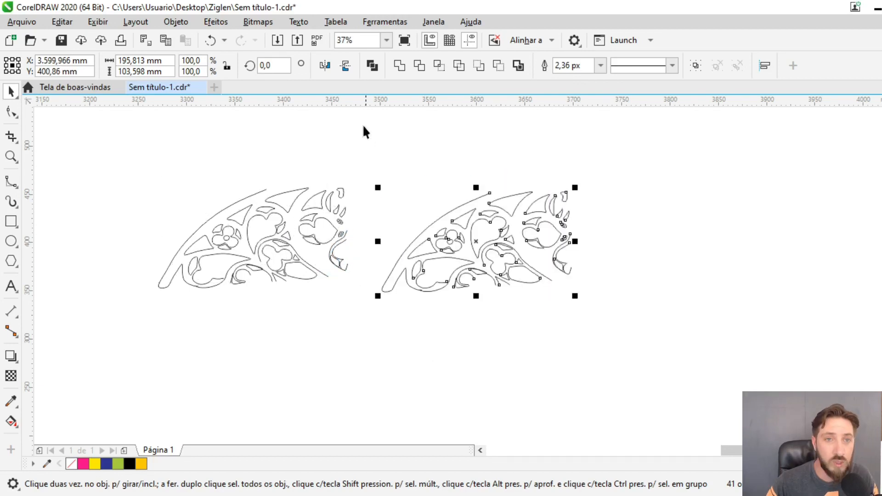
pyautogui.click(345, 66)
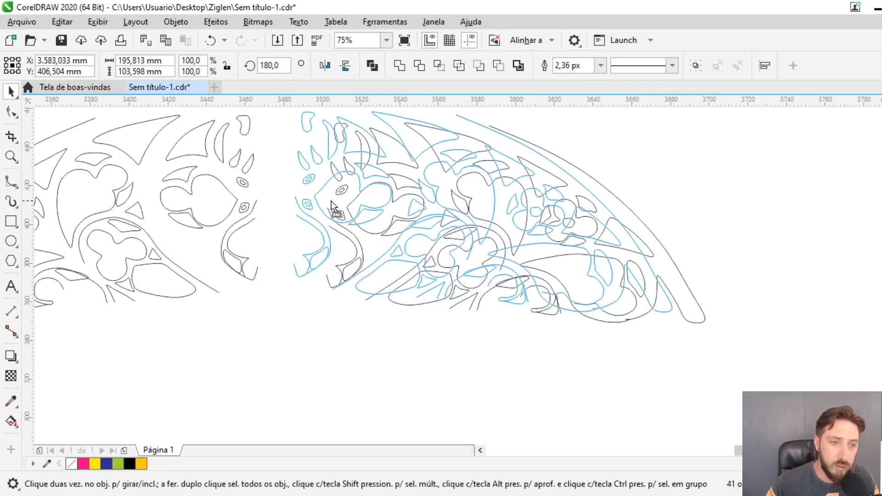
# - Move the mirrored half against the original so both meet along the centre line and form a symmetric arch
pyautogui.moveTo(331, 200); pyautogui.dragTo(296, 205)
pyautogui.press('Escape')
pyautogui.scroll(-1, 276, 211)
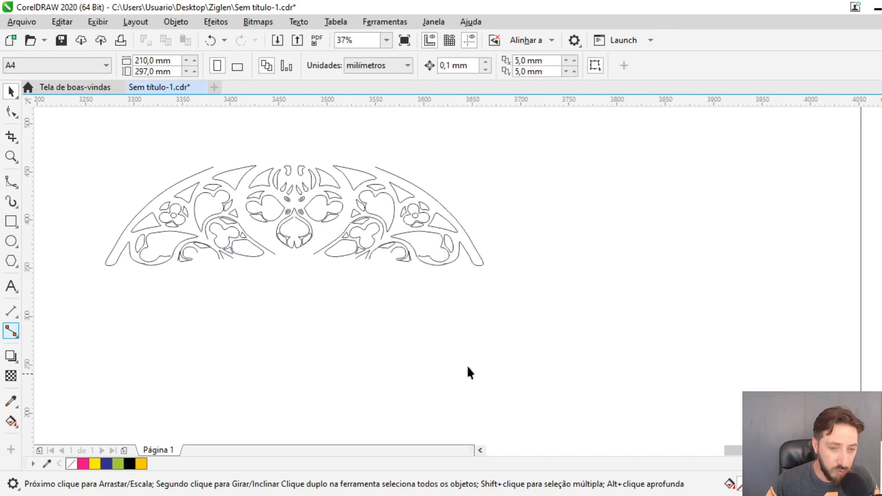
# - Duplicate the complete symmetric arch directly below itself and flip the copy vertically
pyautogui.scroll(-1, 358, 335)
pyautogui.moveTo(358, 334); pyautogui.dragTo(354, 288)
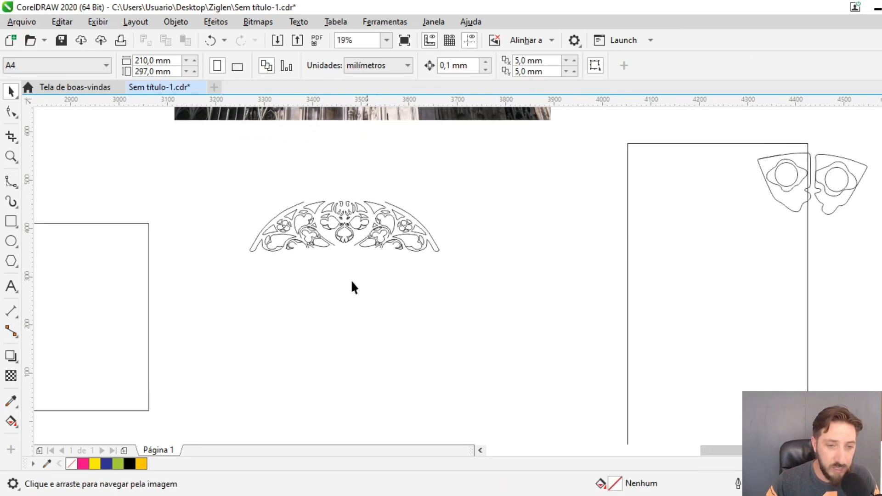
pyautogui.moveTo(222, 177); pyautogui.dragTo(519, 304)
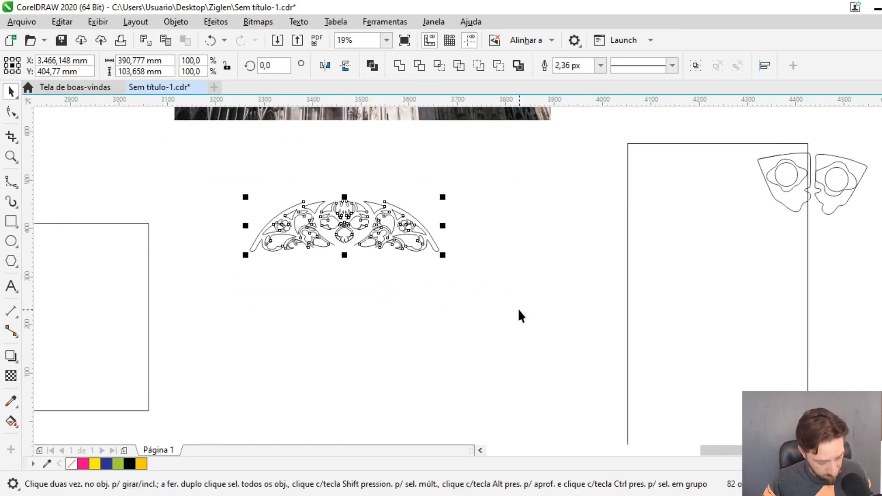
pyautogui.hotkey('ctrl', 'g')
pyautogui.moveTo(344, 226); pyautogui.dragTo(343, 286)
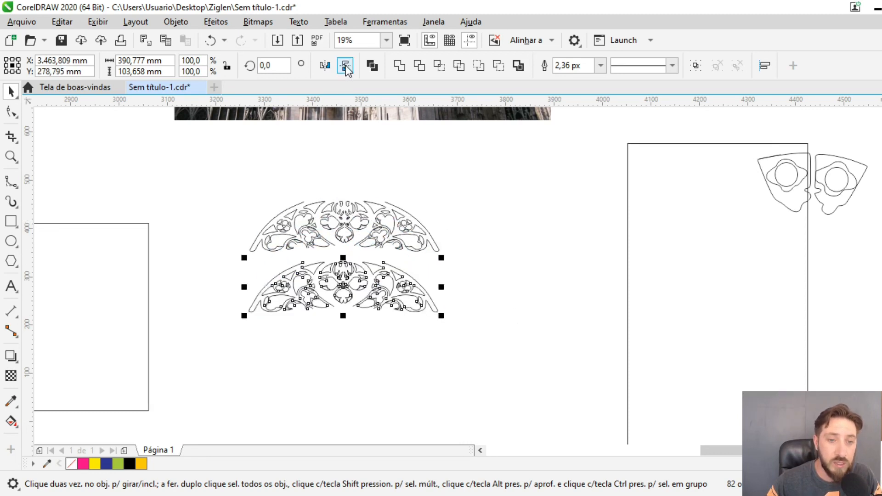
pyautogui.click(346, 66)
# - Move the flipped arch straight down to leave a wider gap below the original, and deselect it
pyautogui.scroll(2, 333, 294)
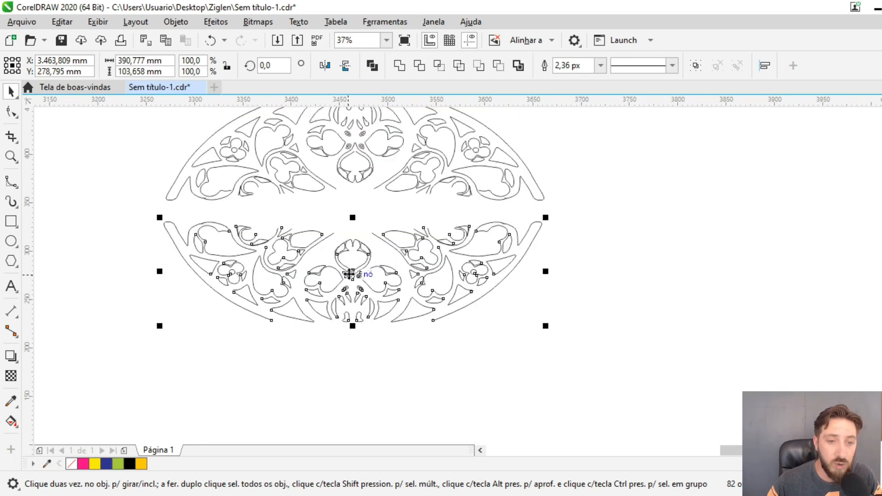
pyautogui.moveTo(349, 273); pyautogui.dragTo(353, 368)
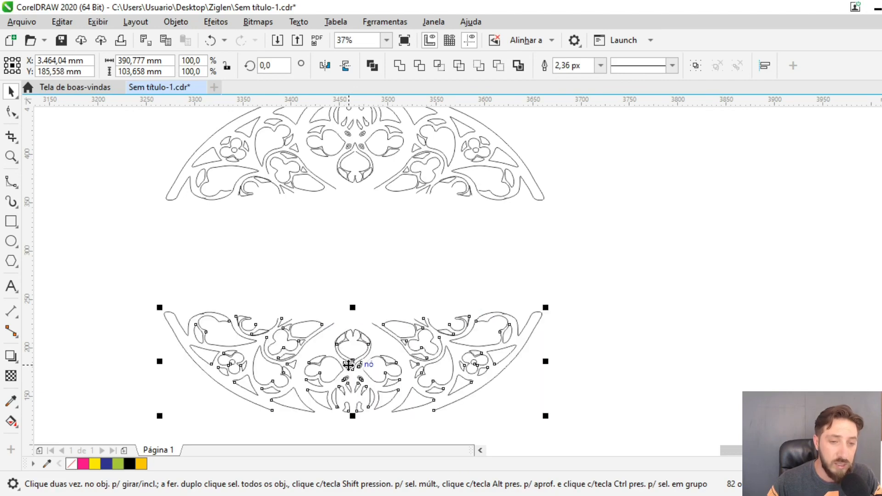
pyautogui.scroll(-2, 360, 220)
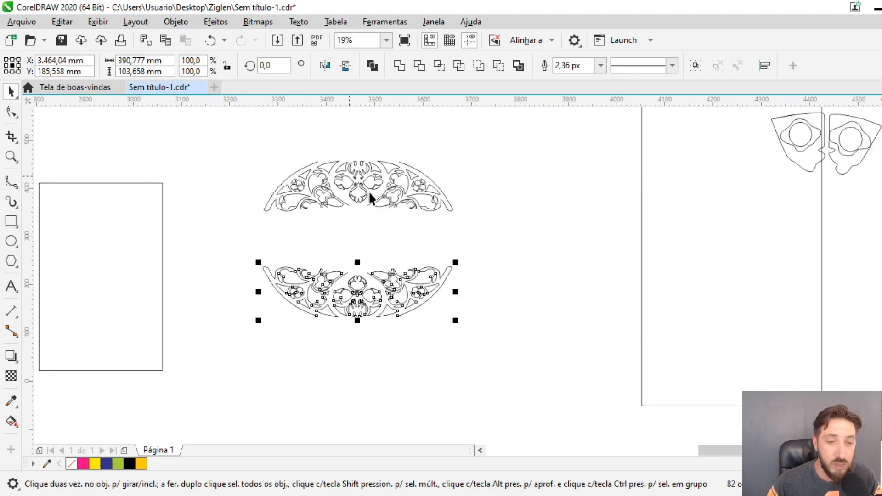
pyautogui.click(526, 219)
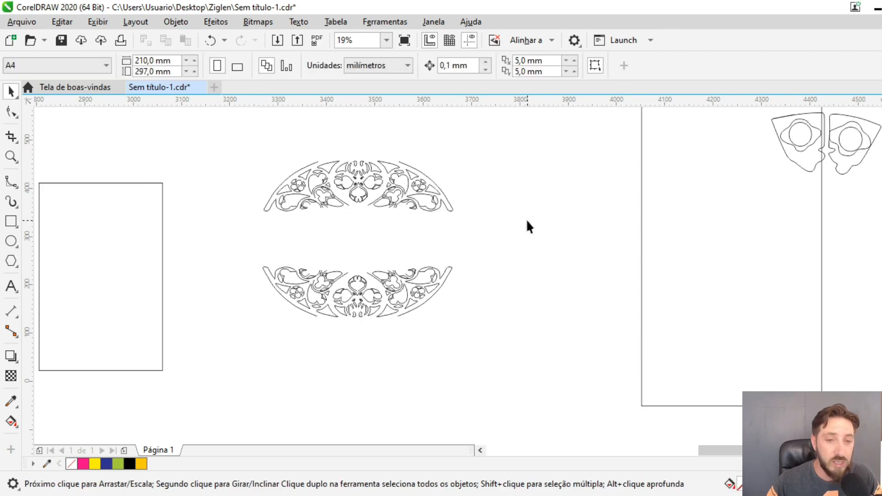
# - Return to the trimmed triangular mandala wedge and examine its line work up close
pyautogui.scroll(-4, 525, 219)
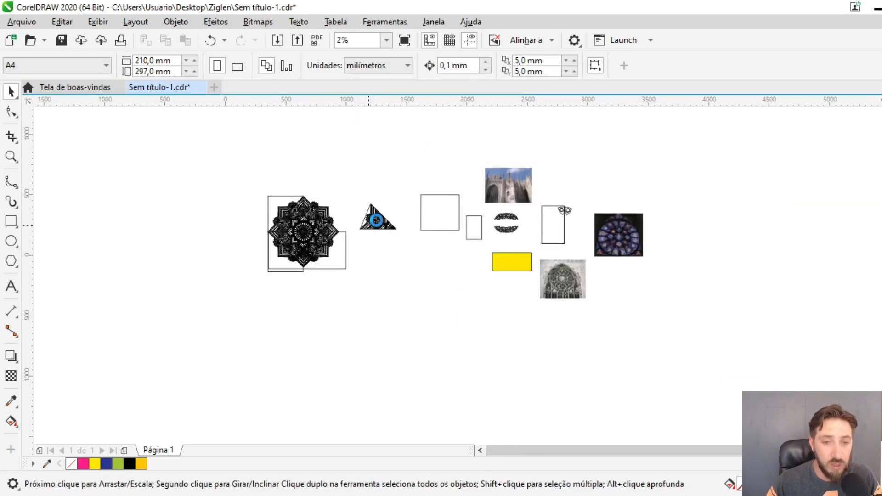
pyautogui.scroll(4, 381, 225)
pyautogui.moveTo(418, 243); pyautogui.dragTo(311, 296)
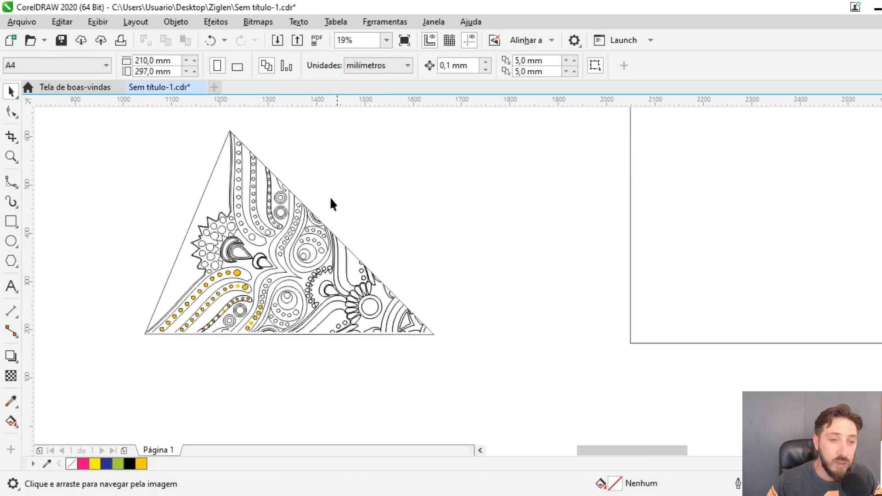
# - Compare the mandala wedge's line work with the B-spline curves of the mirrored gothic arch, examining the arch's small ornaments up close
pyautogui.scroll(3, 226, 194)
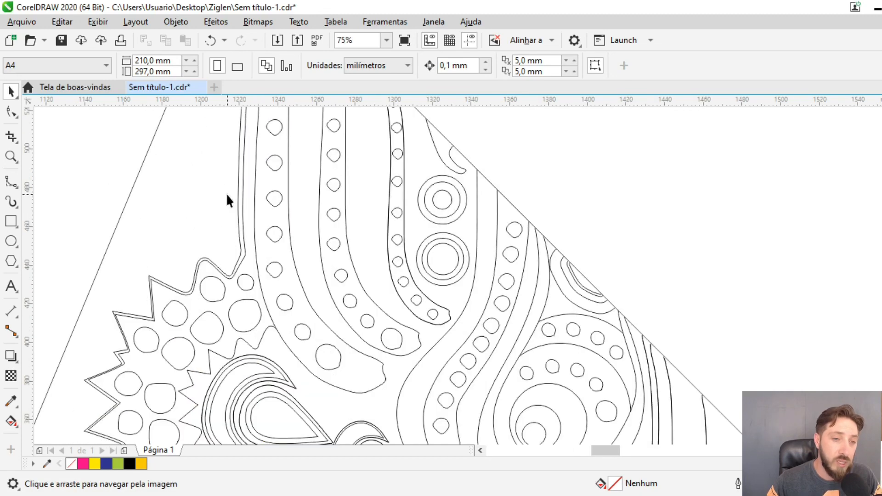
pyautogui.scroll(-3, 226, 193)
pyautogui.moveTo(534, 234); pyautogui.dragTo(128, 140)
pyautogui.scroll(-1, 127, 136)
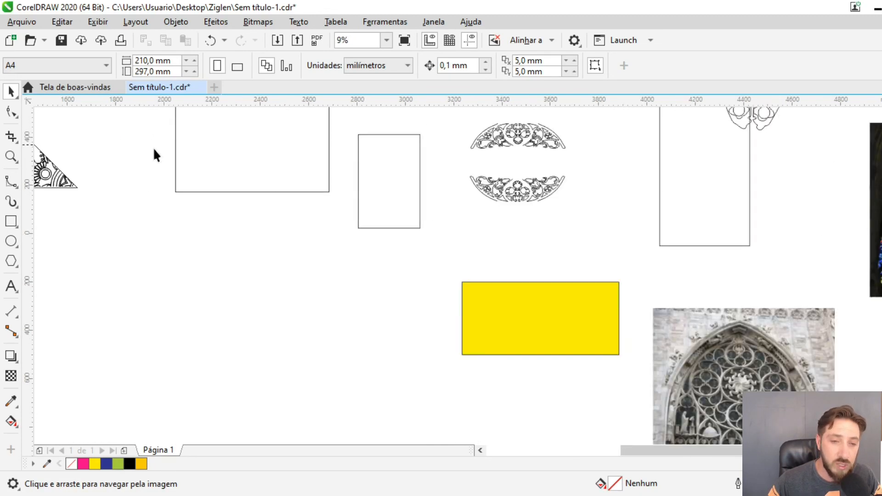
pyautogui.moveTo(468, 144); pyautogui.dragTo(232, 245)
pyautogui.scroll(2, 124, 247)
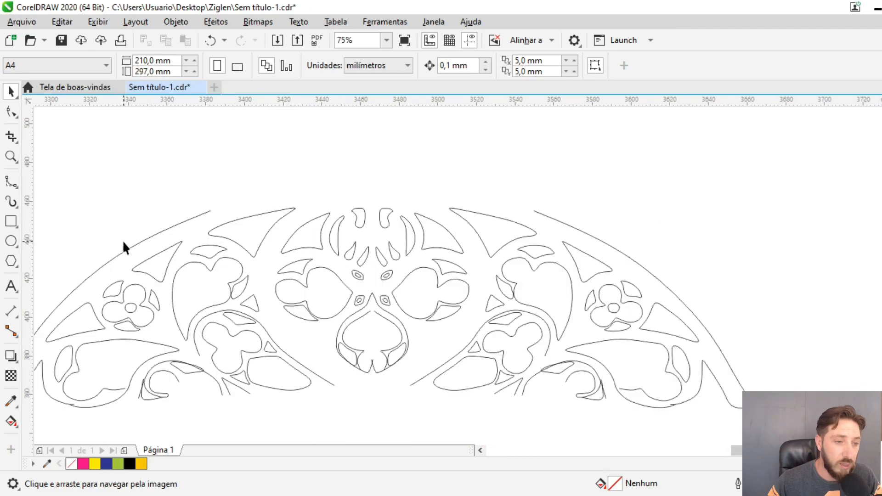
pyautogui.scroll(-1, 147, 308)
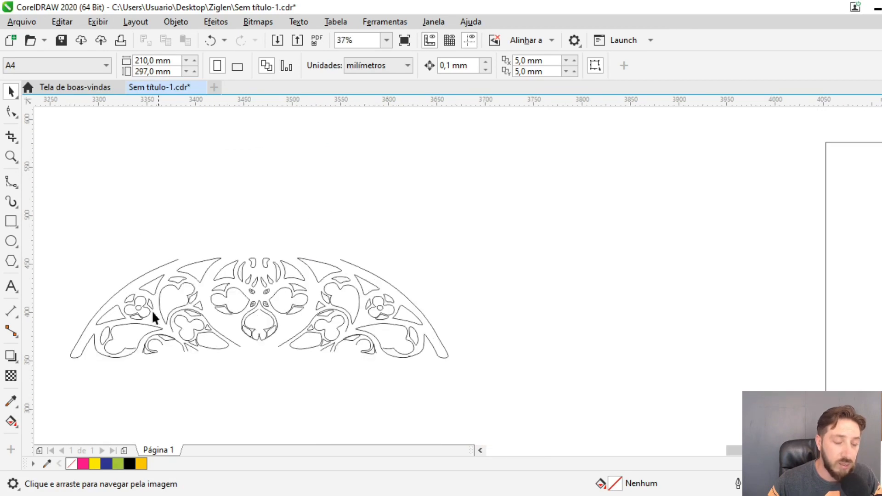
pyautogui.moveTo(104, 311); pyautogui.dragTo(241, 286)
pyautogui.scroll(2, 280, 290)
pyautogui.scroll(2, 219, 290)
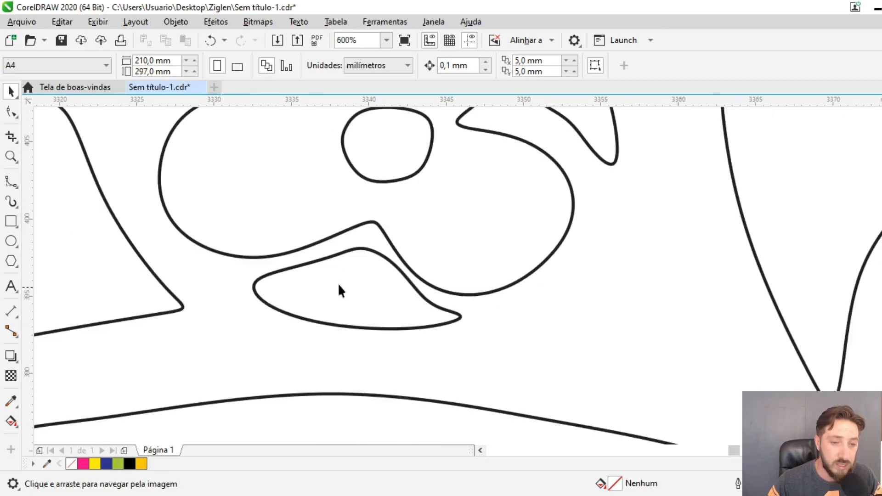
pyautogui.scroll(-8, 159, 228)
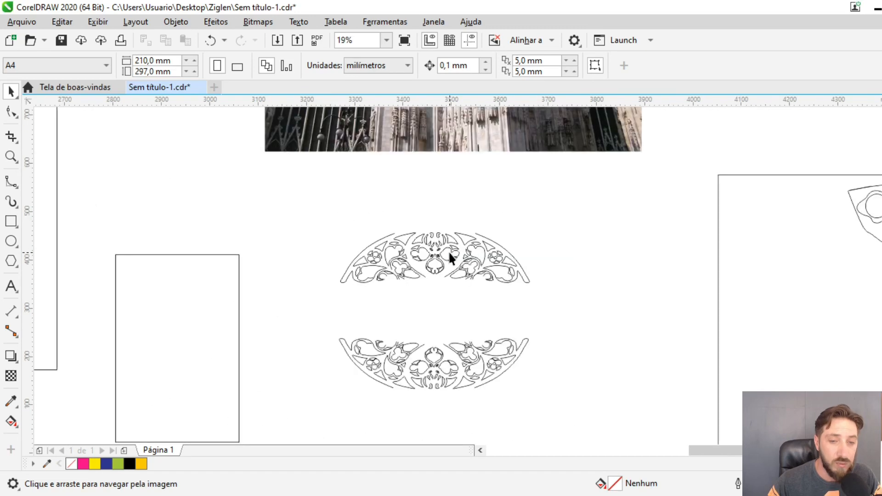
# - Go back from the arches to the triangular mandala wedge and inspect its spiked ornament and dotted bands
pyautogui.scroll(-3, 427, 198)
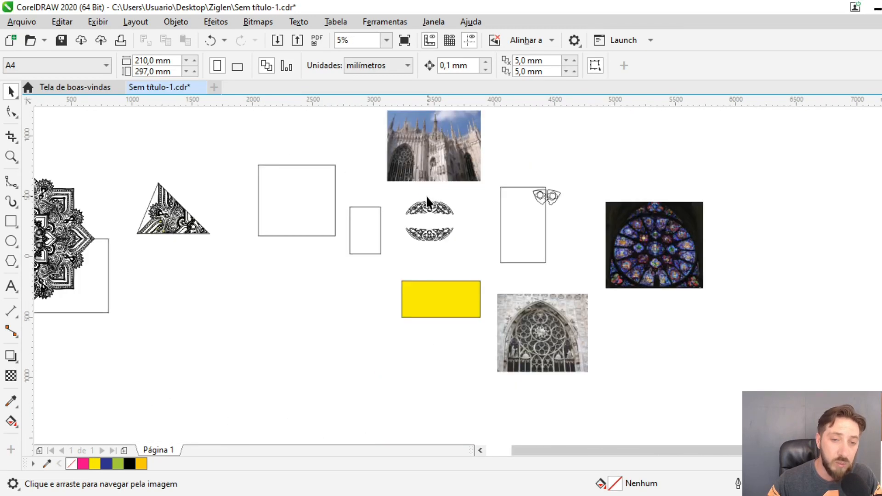
pyautogui.moveTo(212, 271); pyautogui.dragTo(301, 311)
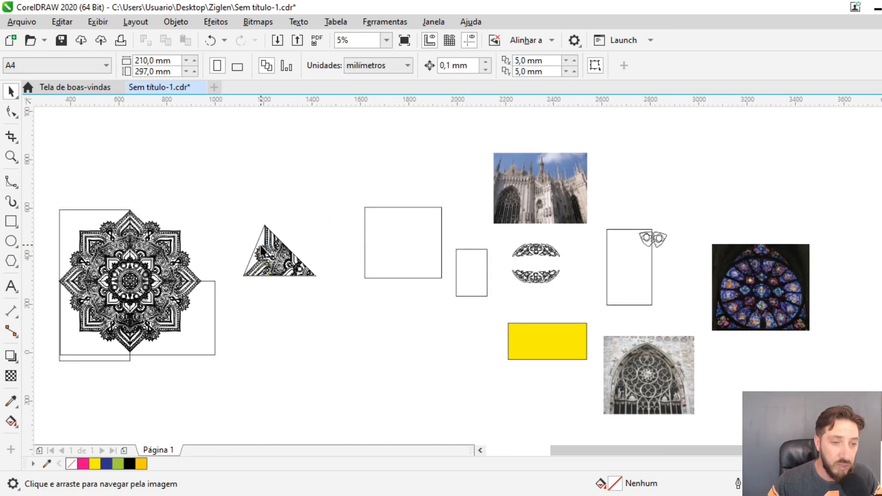
pyautogui.scroll(3, 261, 248)
pyautogui.scroll(-3, 259, 244)
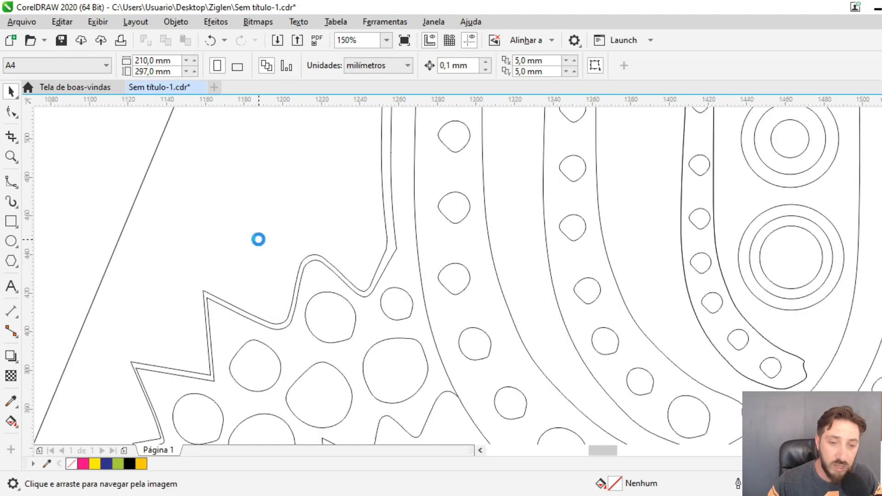
pyautogui.moveTo(393, 272); pyautogui.dragTo(321, 202)
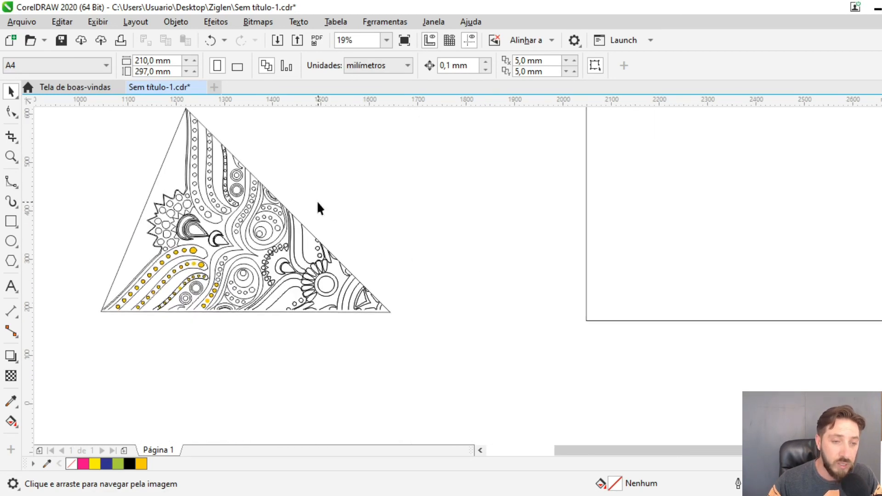
pyautogui.scroll(-3, 317, 207)
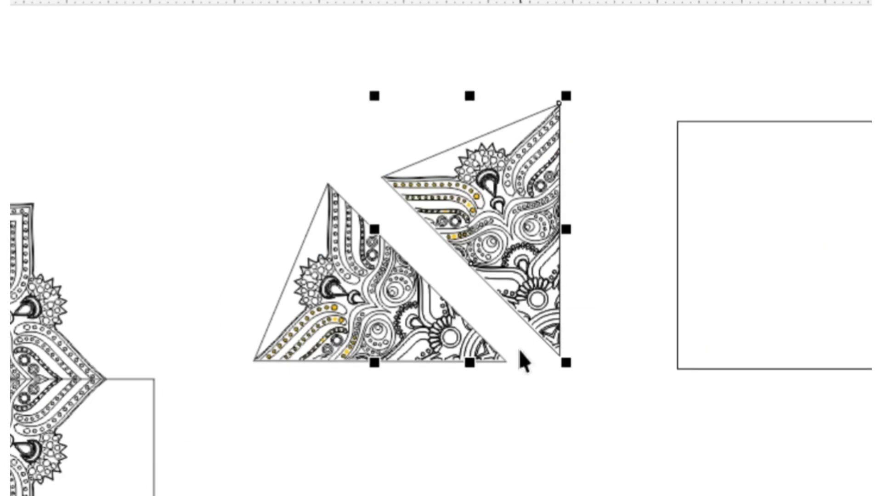